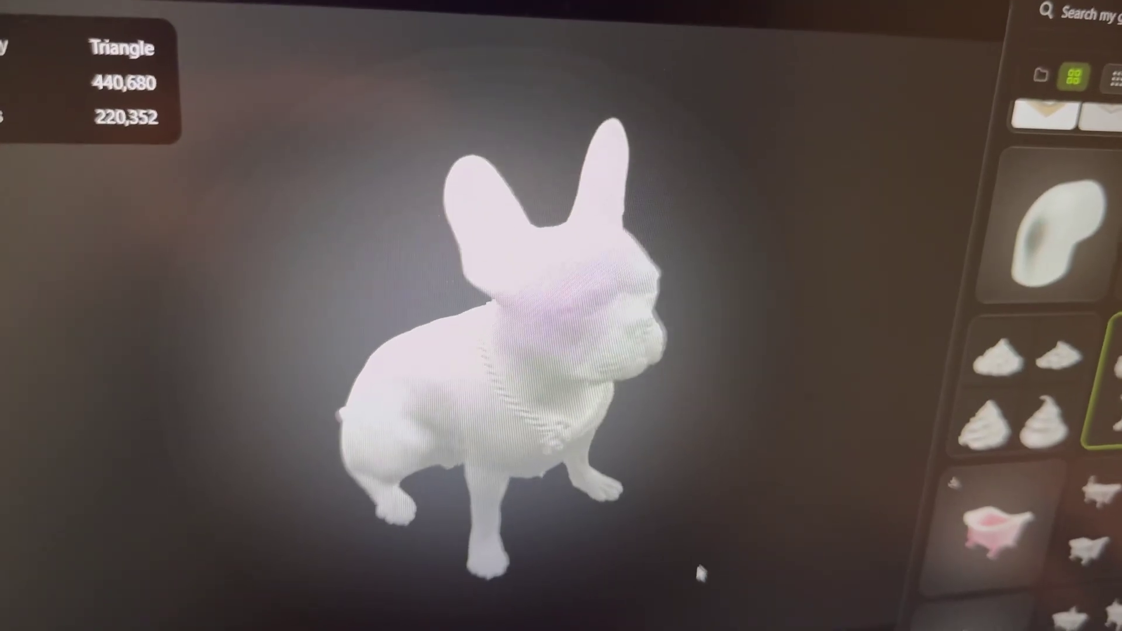
# Add the French bulldog photo from Uploads to the page and stretch it to fill the canvas.
pyautogui.moveTo(696, 558); pyautogui.dragTo(646, 584)
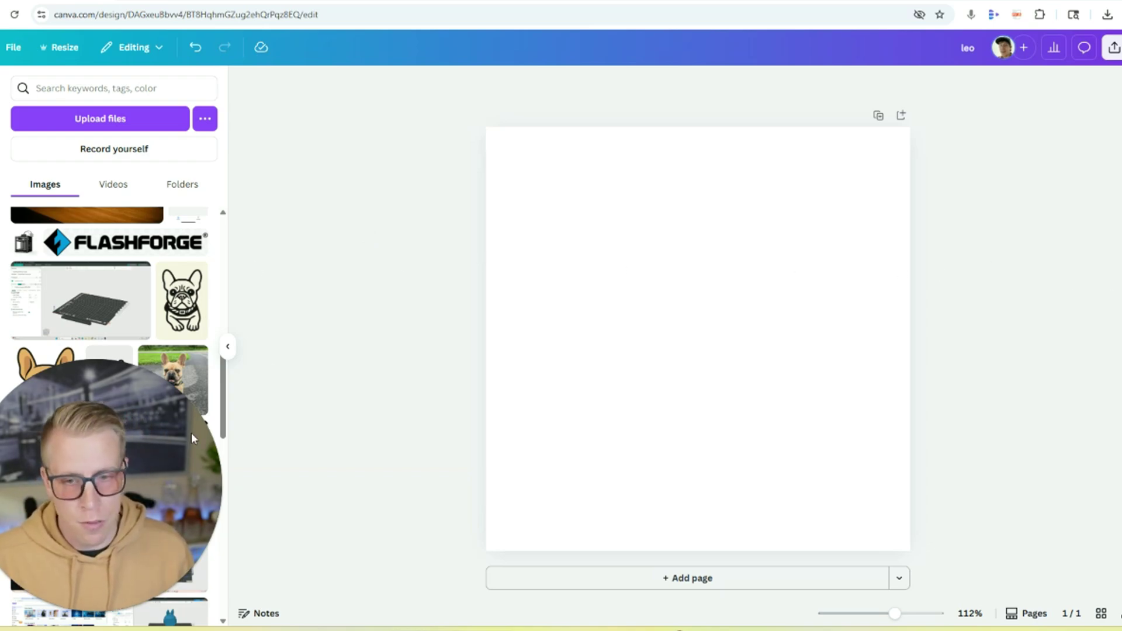
pyautogui.moveTo(190, 434); pyautogui.dragTo(410, 194)
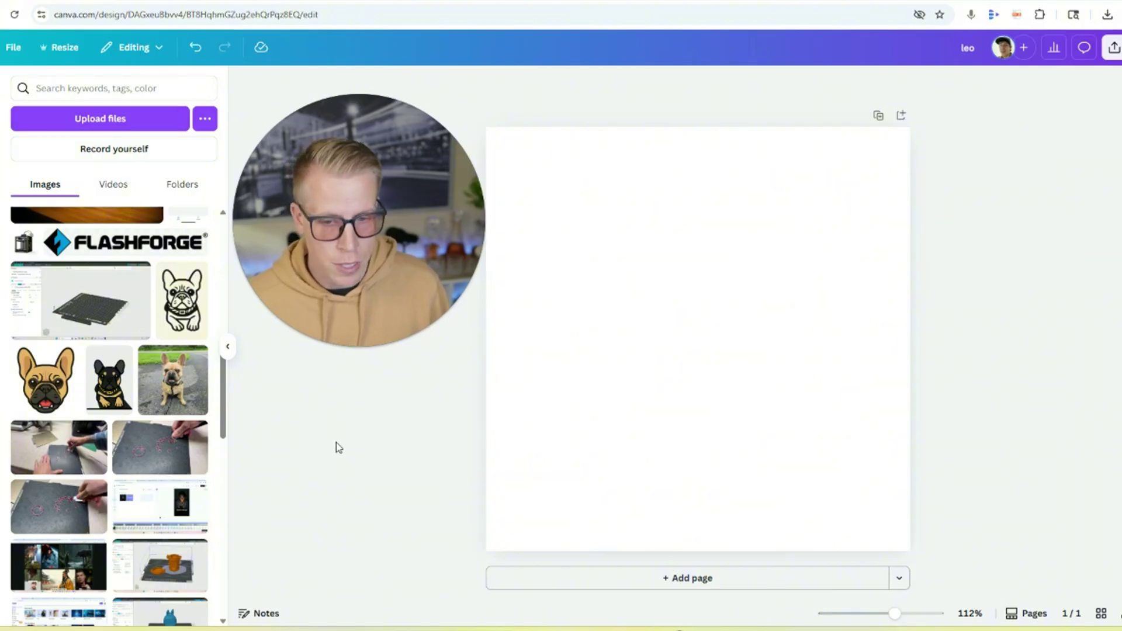
pyautogui.click(172, 380)
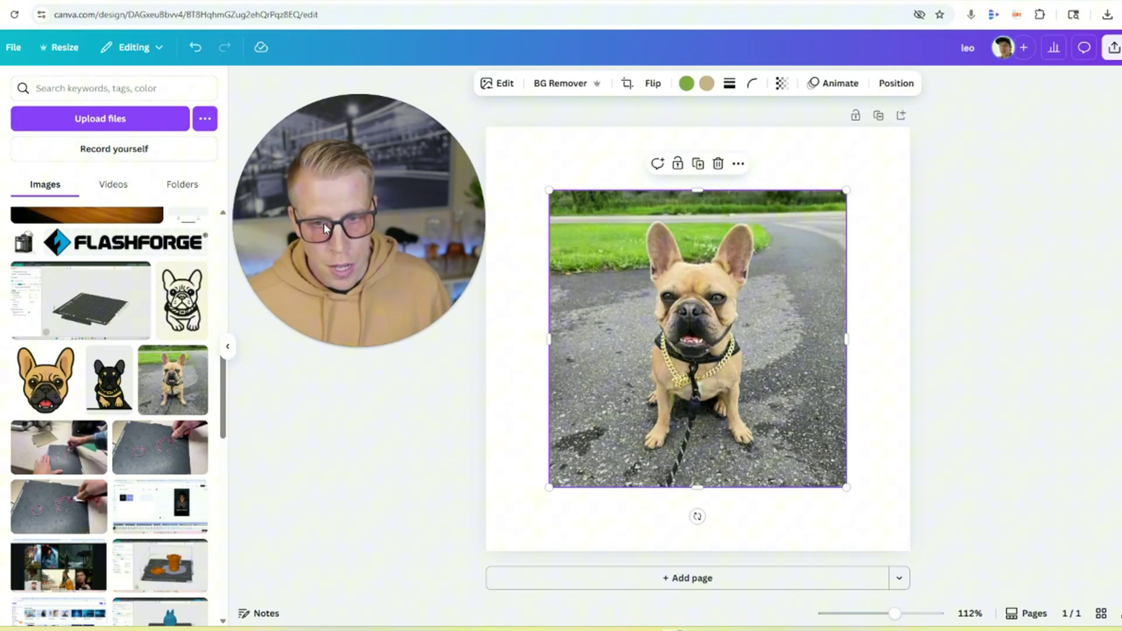
pyautogui.moveTo(629, 349); pyautogui.dragTo(567, 282)
pyautogui.moveTo(787, 422); pyautogui.dragTo(918, 553)
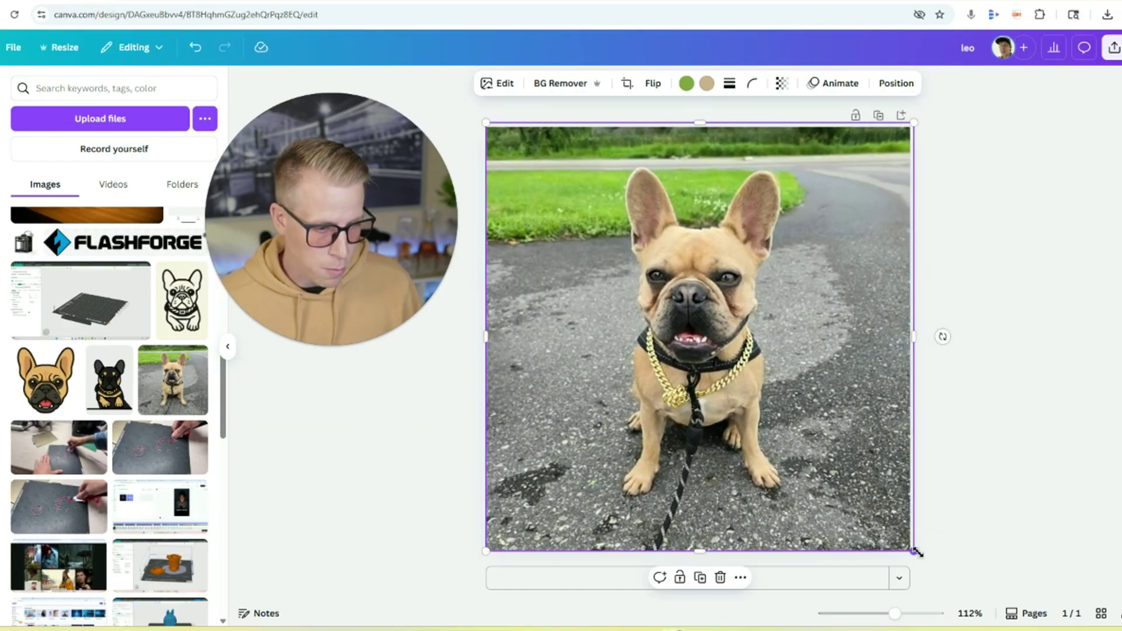
pyautogui.click(991, 451)
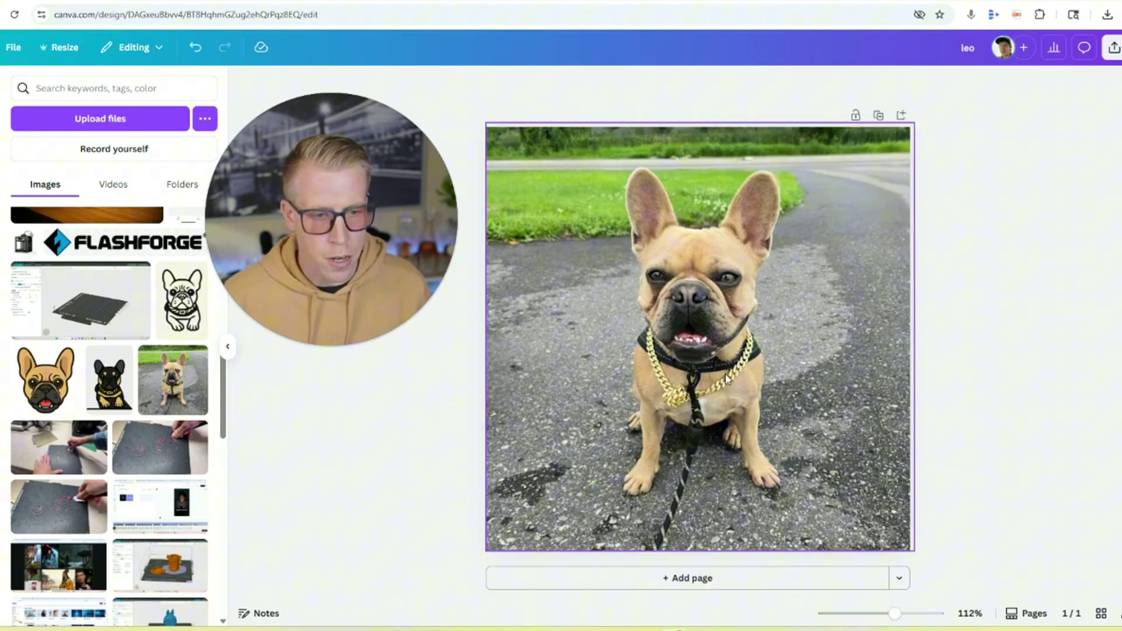
# Remove the bulldog photo's background with BG Remover, then enlarge and centre the cut-out dog.
pyautogui.click(704, 307)
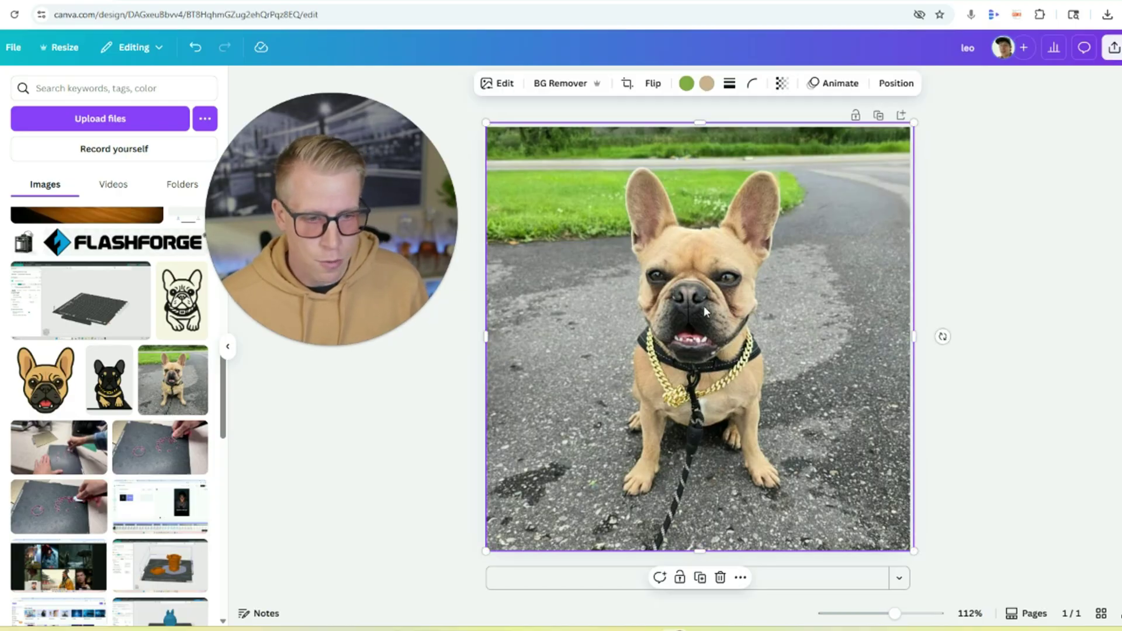
pyautogui.click(555, 85)
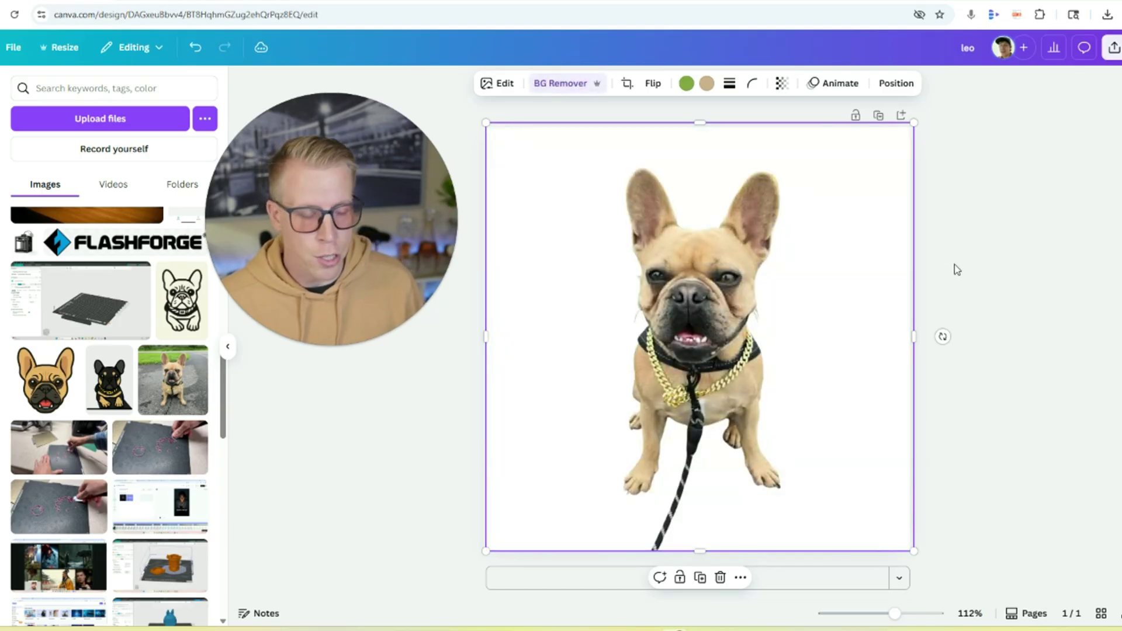
pyautogui.moveTo(915, 122); pyautogui.dragTo(974, 110)
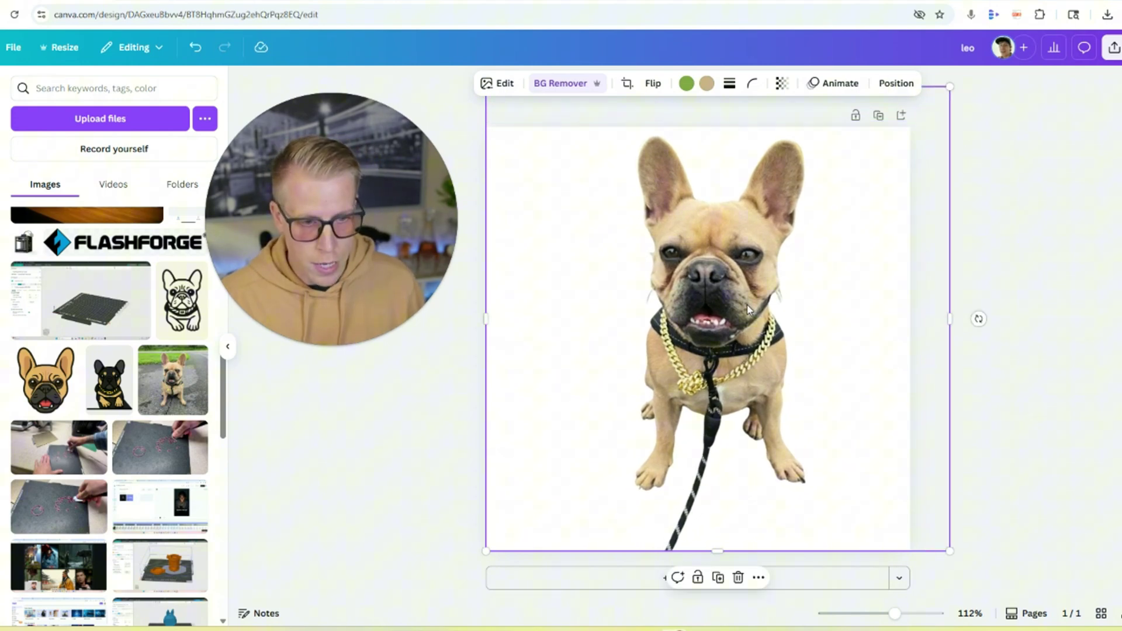
pyautogui.moveTo(745, 304); pyautogui.dragTo(716, 329)
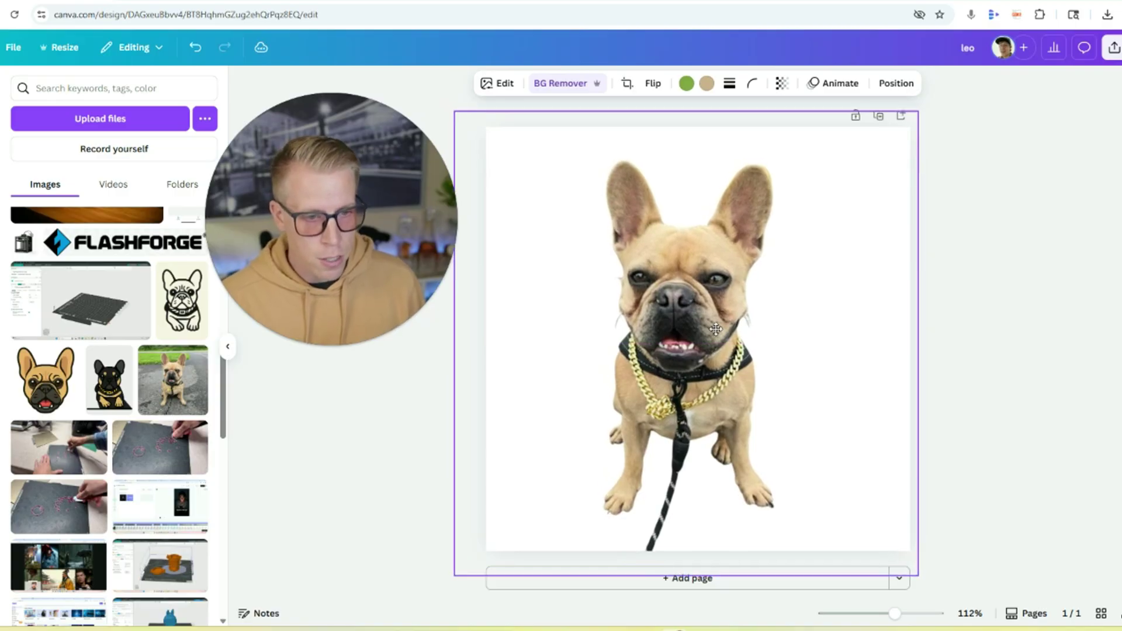
# Download the Canva design with the cut-out bulldog as a PNG file.
pyautogui.click(967, 430)
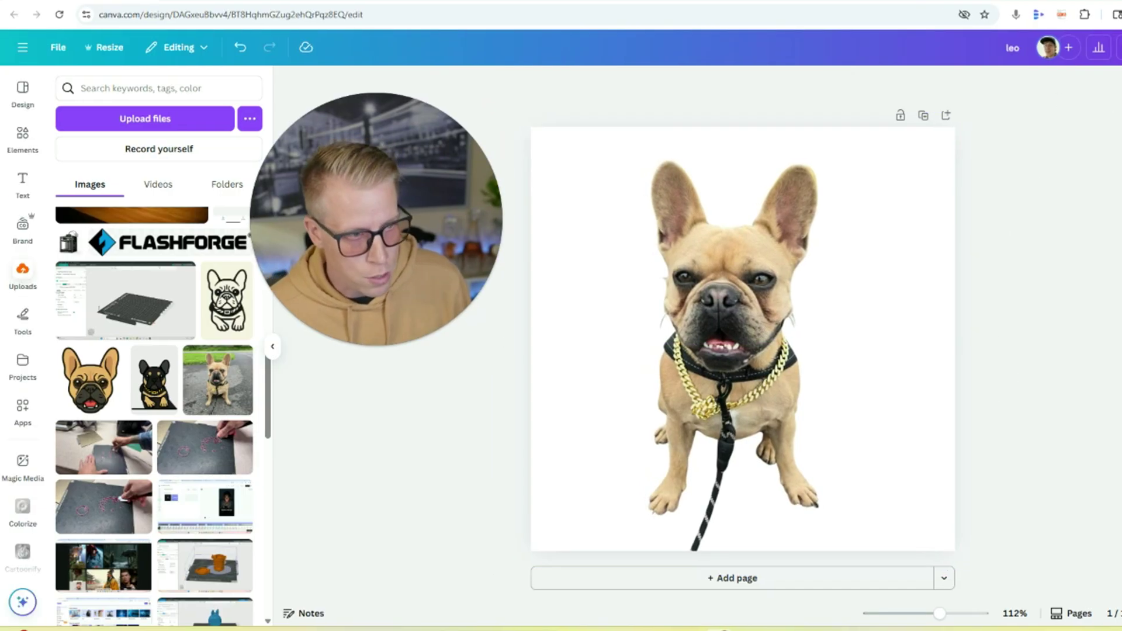
pyautogui.click(1119, 47)
pyautogui.click(982, 309)
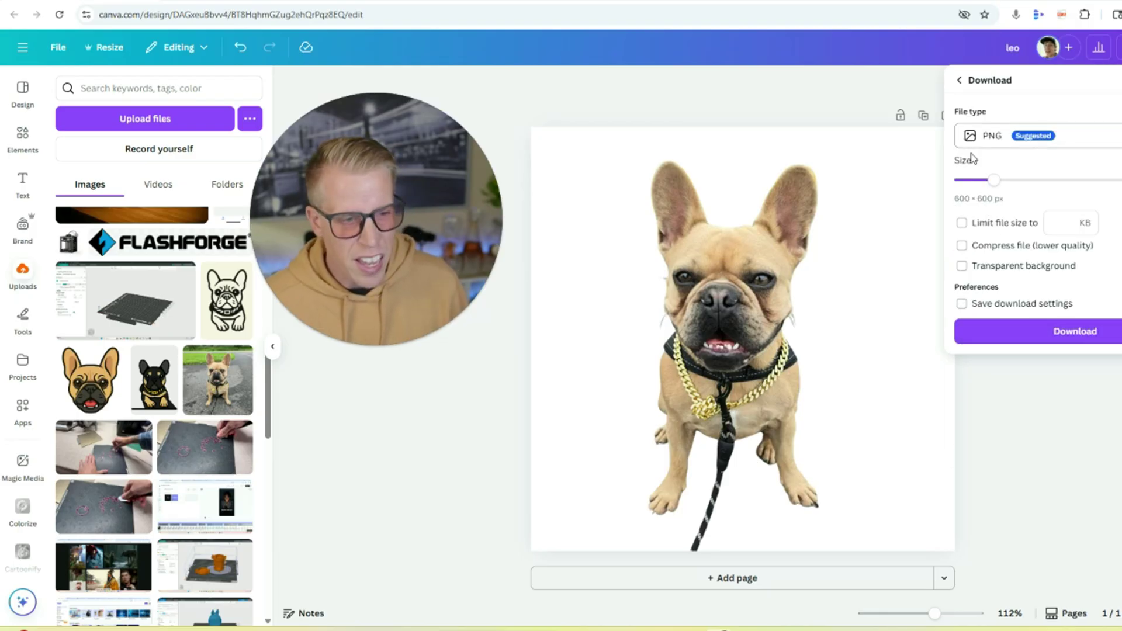
pyautogui.click(1050, 334)
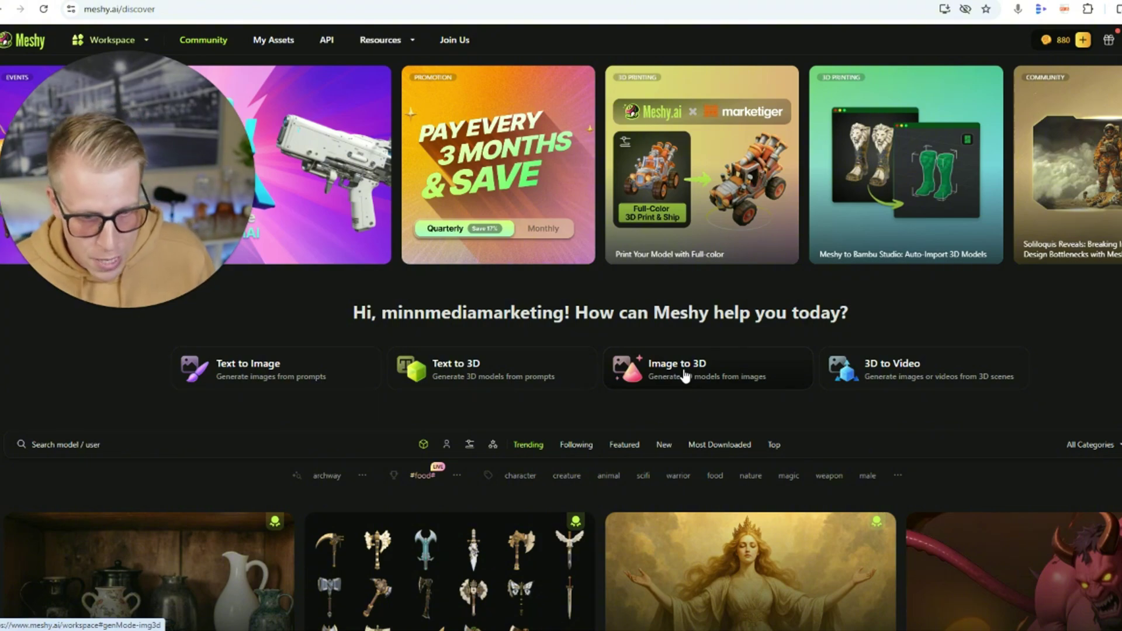
# Choose the Image to 3D card on Meshy's home page.
pyautogui.click(685, 374)
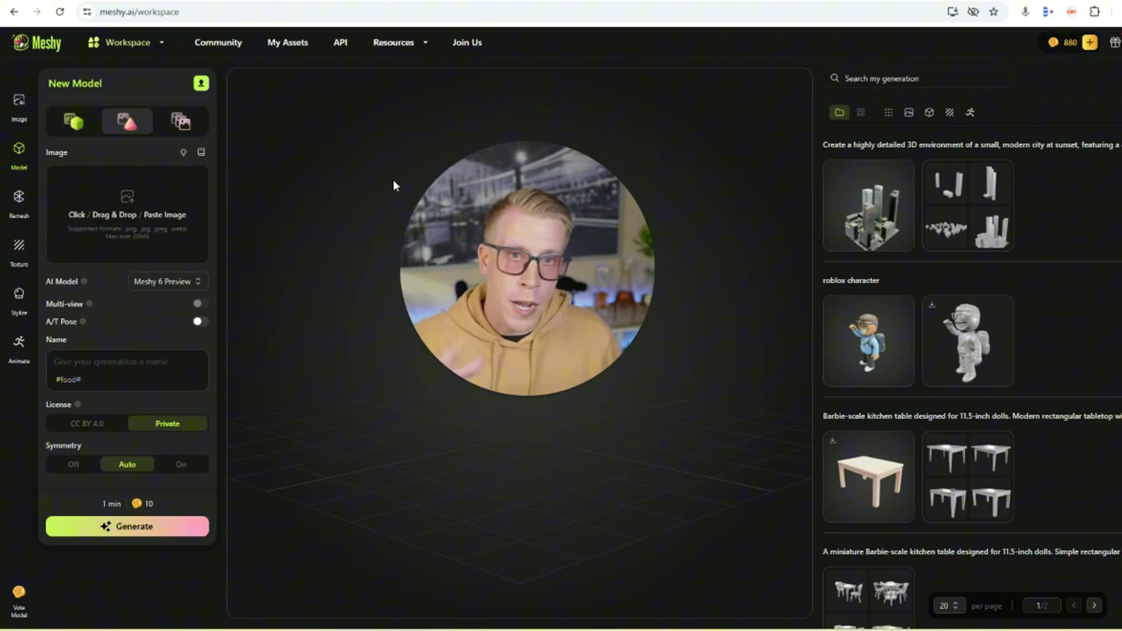
# Upload the downloaded cut-out bulldog PNG into the Image to 3D drop zone.
pyautogui.click(131, 214)
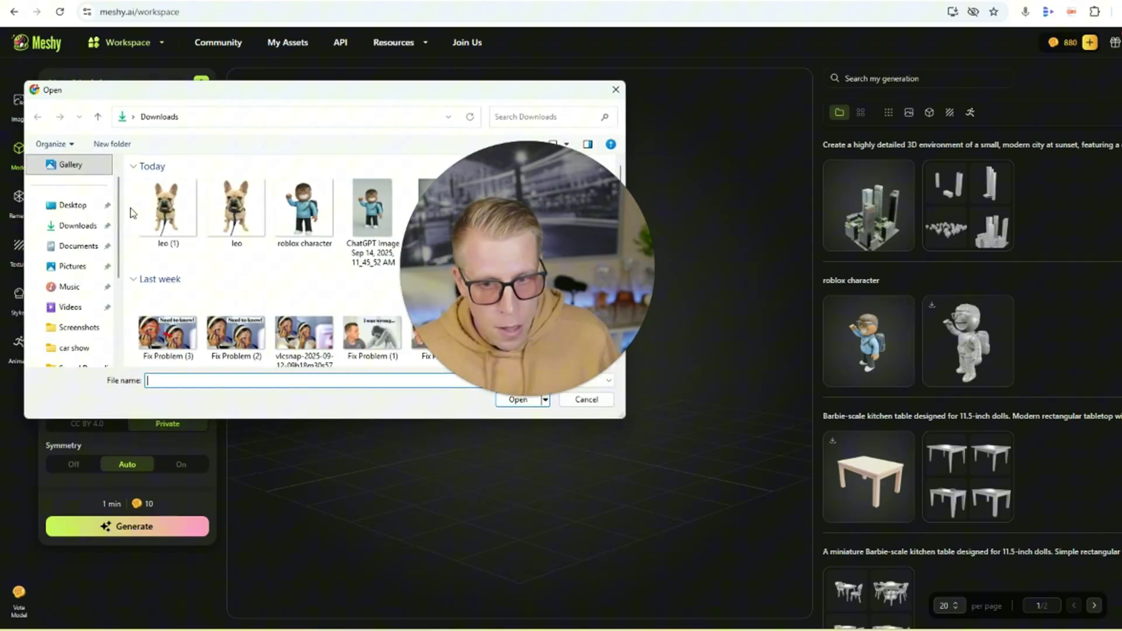
pyautogui.doubleClick(166, 215)
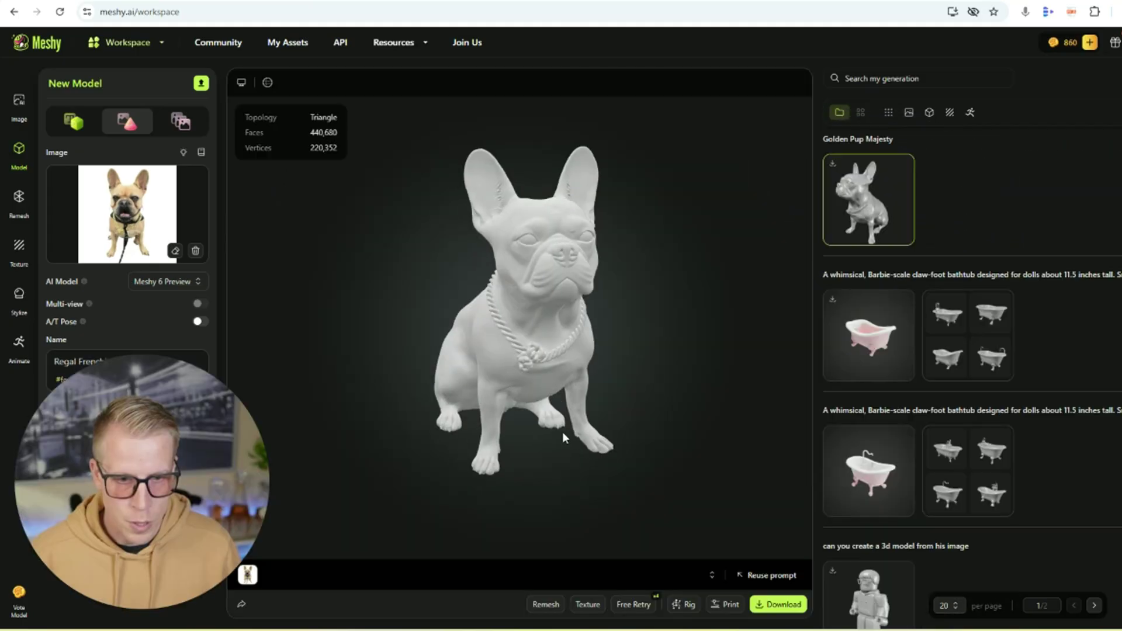
# Orbit the generated bulldog to check its sides and underside, then open the pink bathtub model.
pyautogui.moveTo(562, 432); pyautogui.dragTo(638, 433)
pyautogui.moveTo(474, 419); pyautogui.dragTo(647, 335)
pyautogui.moveTo(556, 309); pyautogui.dragTo(534, 408)
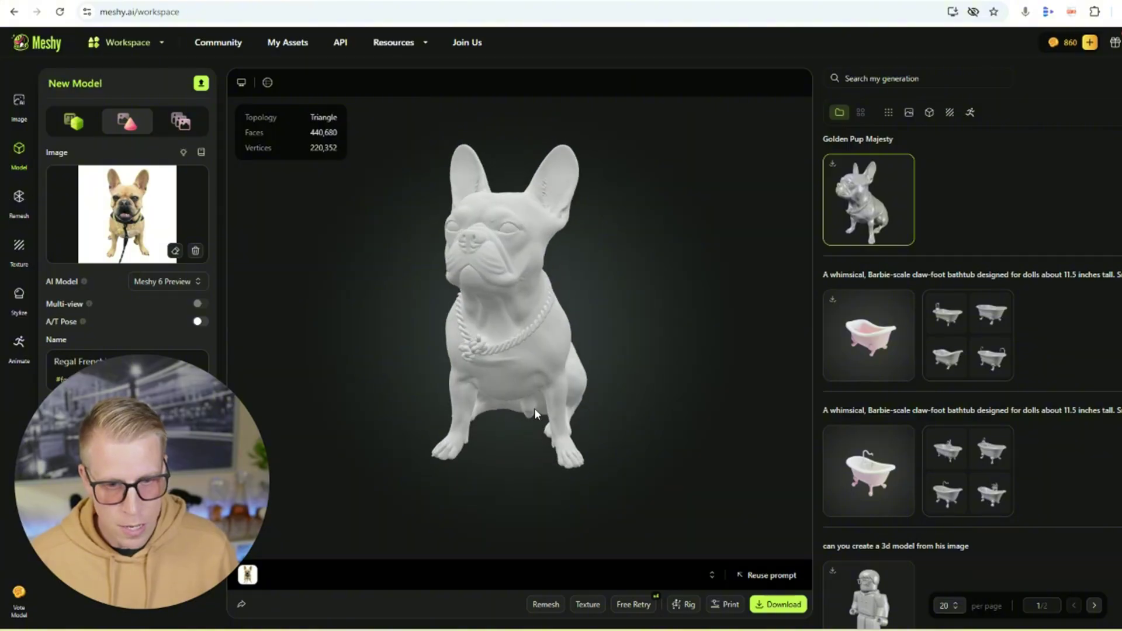
pyautogui.click(882, 337)
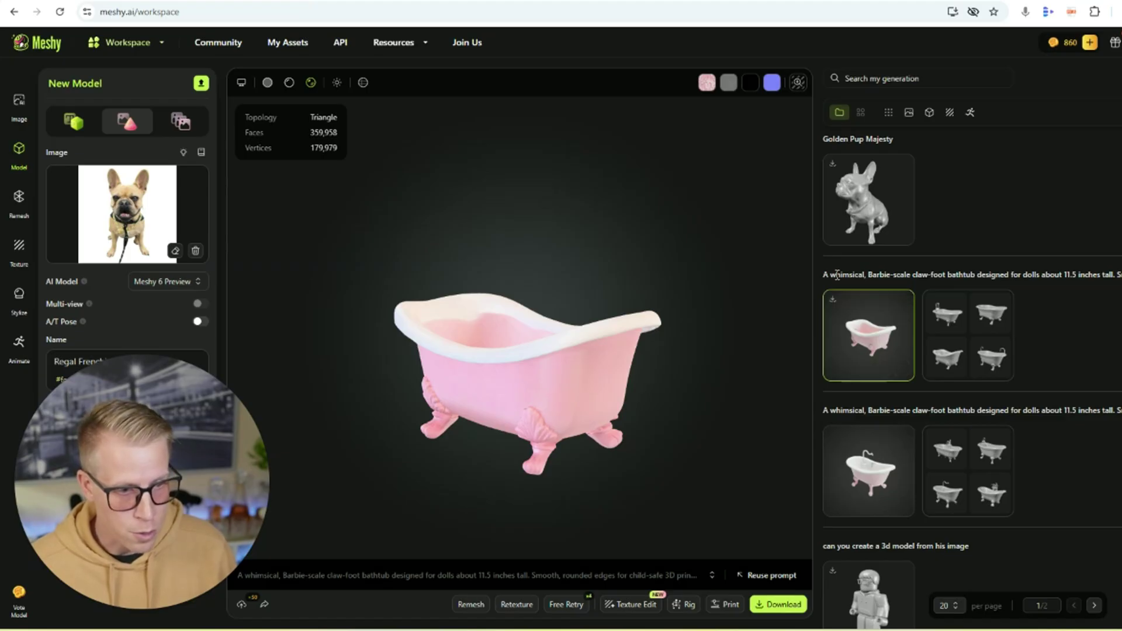
# Browse earlier generations, the bathtub, PVC elbow, dog-poop prop and kitchen table, orbiting each.
pyautogui.moveTo(569, 399); pyautogui.dragTo(513, 449)
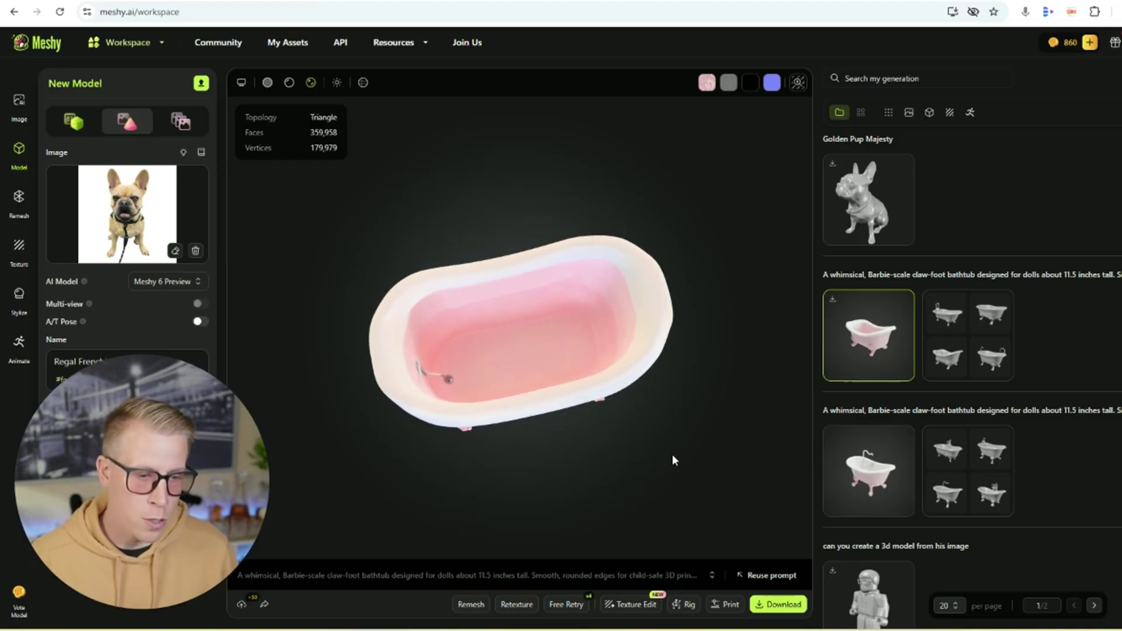
pyautogui.scroll(-5, 1009, 447)
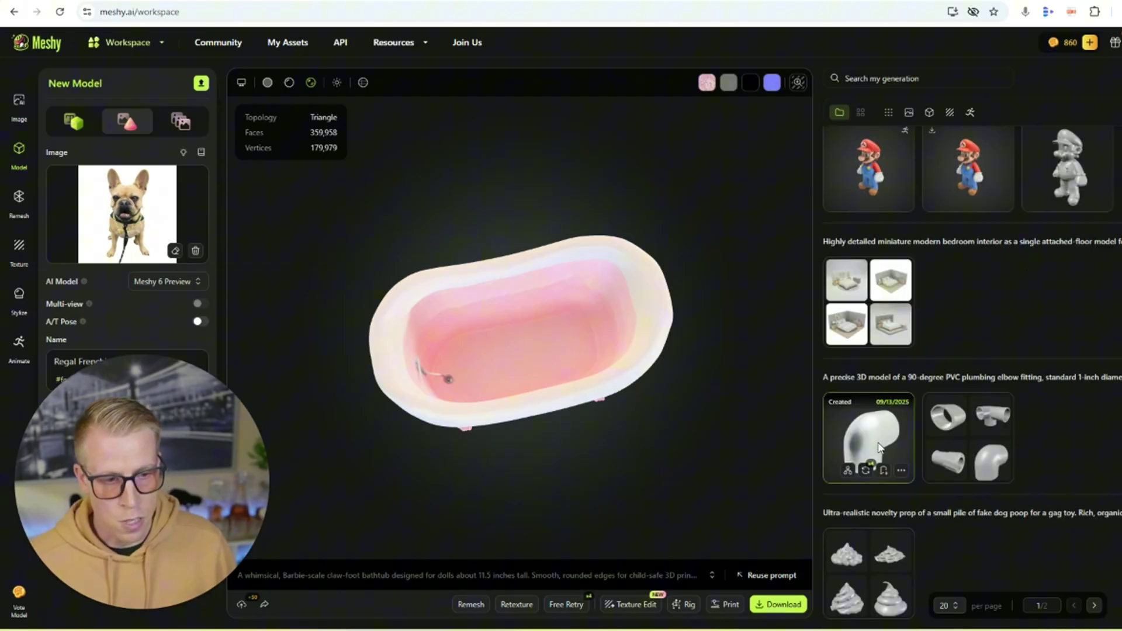
pyautogui.click(879, 448)
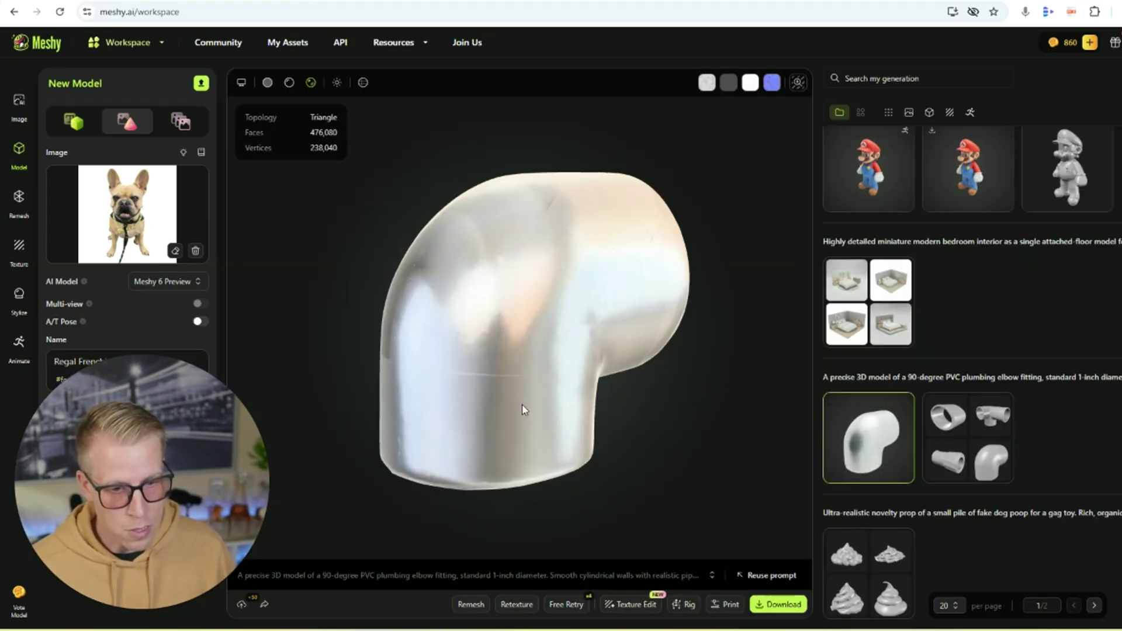
pyautogui.moveTo(523, 403); pyautogui.dragTo(513, 331)
pyautogui.click(859, 550)
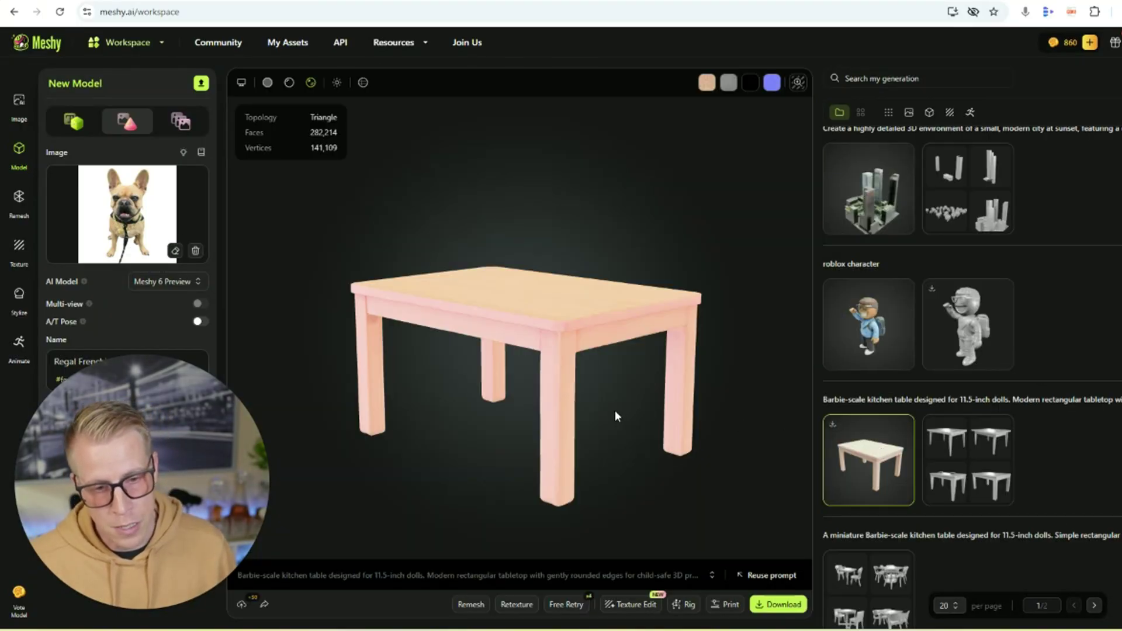
pyautogui.moveTo(616, 412); pyautogui.dragTo(643, 413)
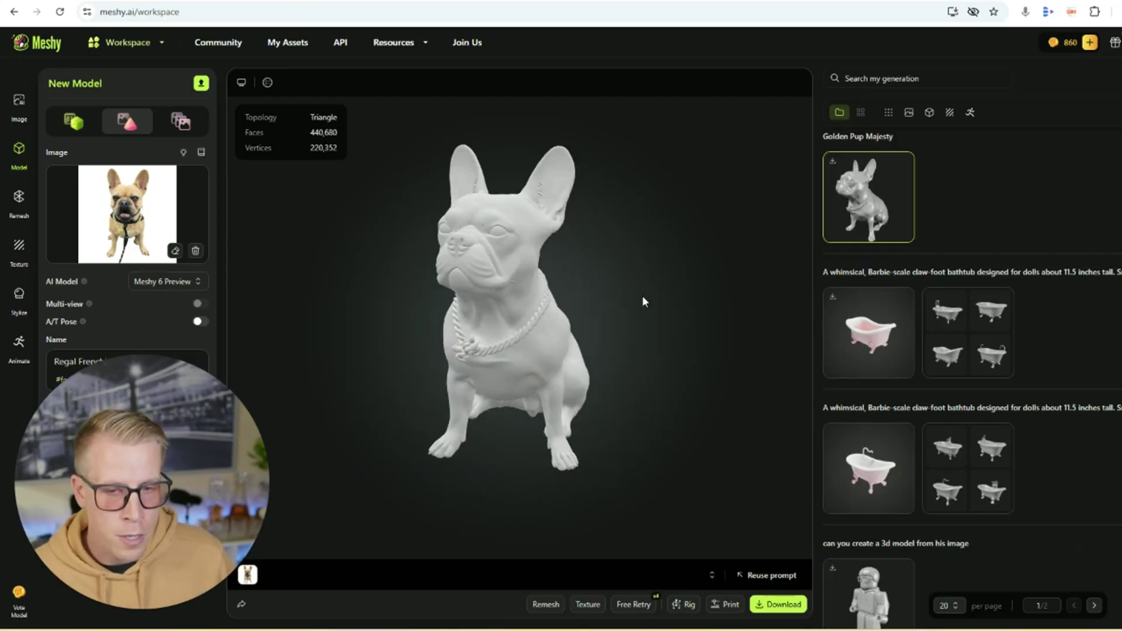
# Turn the bulldog to a three-quarter view and open its Download settings for STL export.
pyautogui.moveTo(392, 343); pyautogui.dragTo(722, 410)
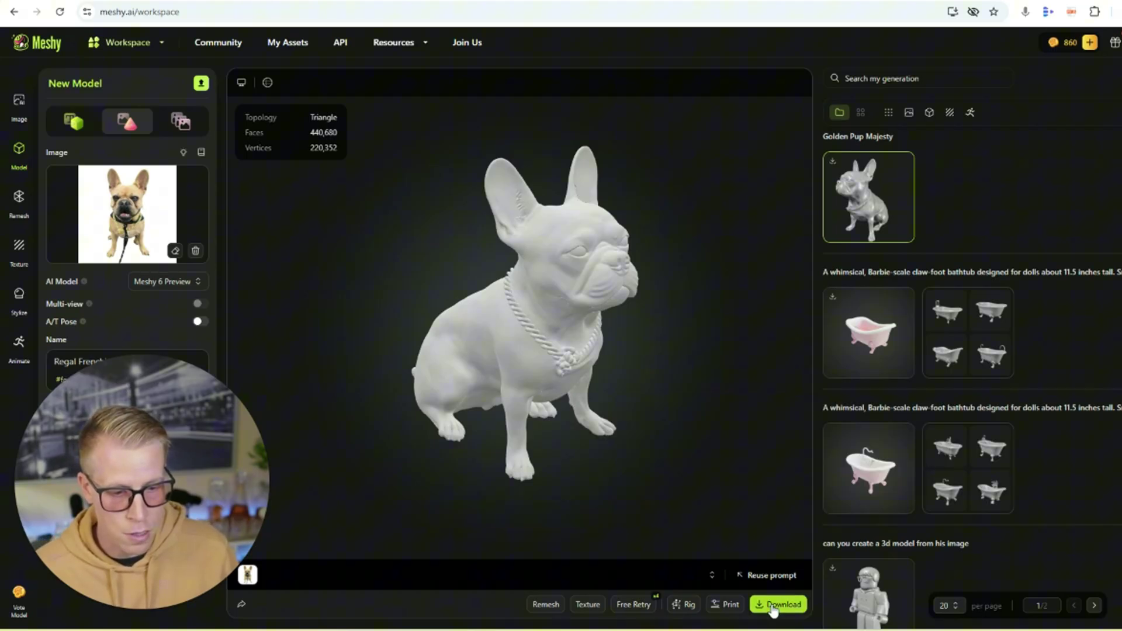
pyautogui.click(774, 605)
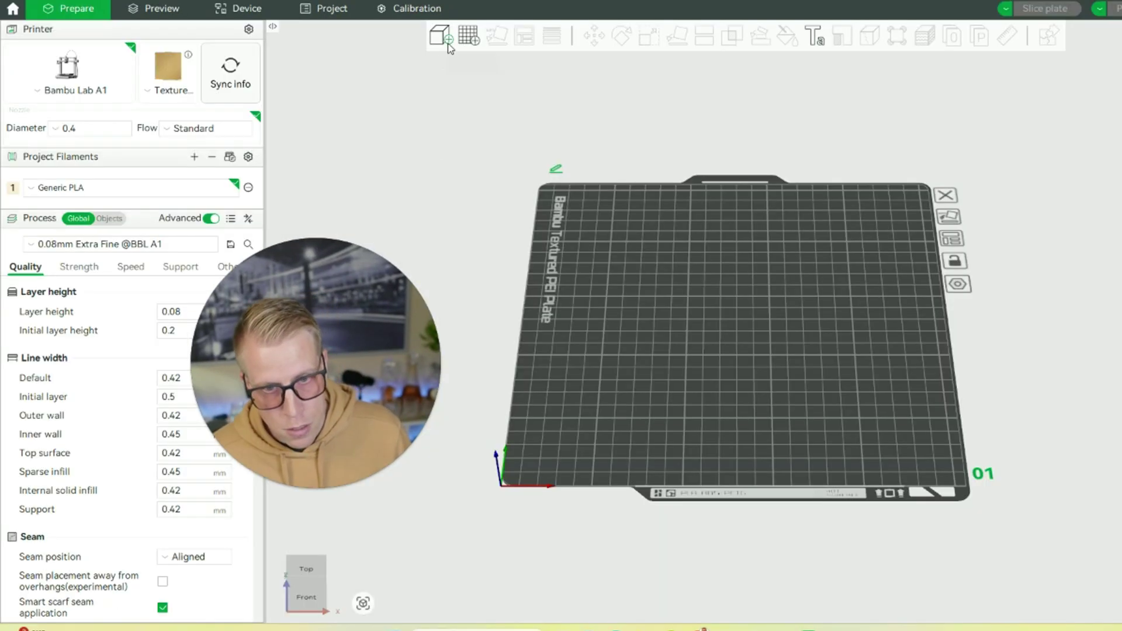
# Import the downloaded Golden_Pup_Majesty model onto the Bambu A1 plate and orbit around it.
pyautogui.click(440, 37)
pyautogui.click(146, 111)
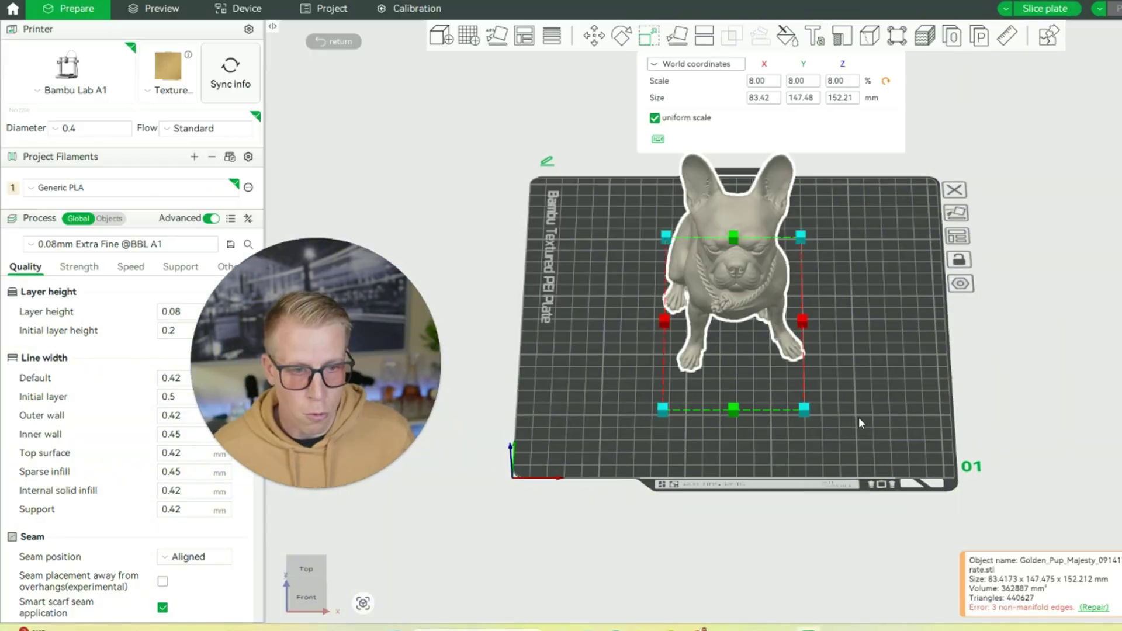
pyautogui.moveTo(858, 418); pyautogui.dragTo(837, 415)
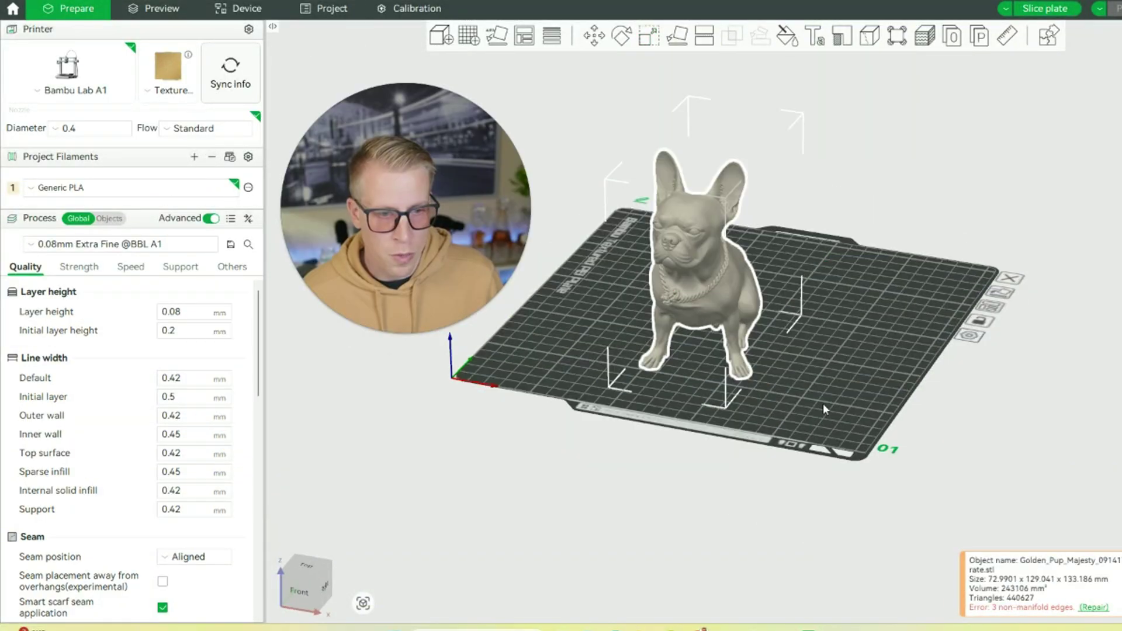
pyautogui.moveTo(824, 408)
pyautogui.mouseDown()
pyautogui.moveTo(814, 404)
pyautogui.moveTo(873, 414)
pyautogui.moveTo(846, 413)
pyautogui.mouseUp()
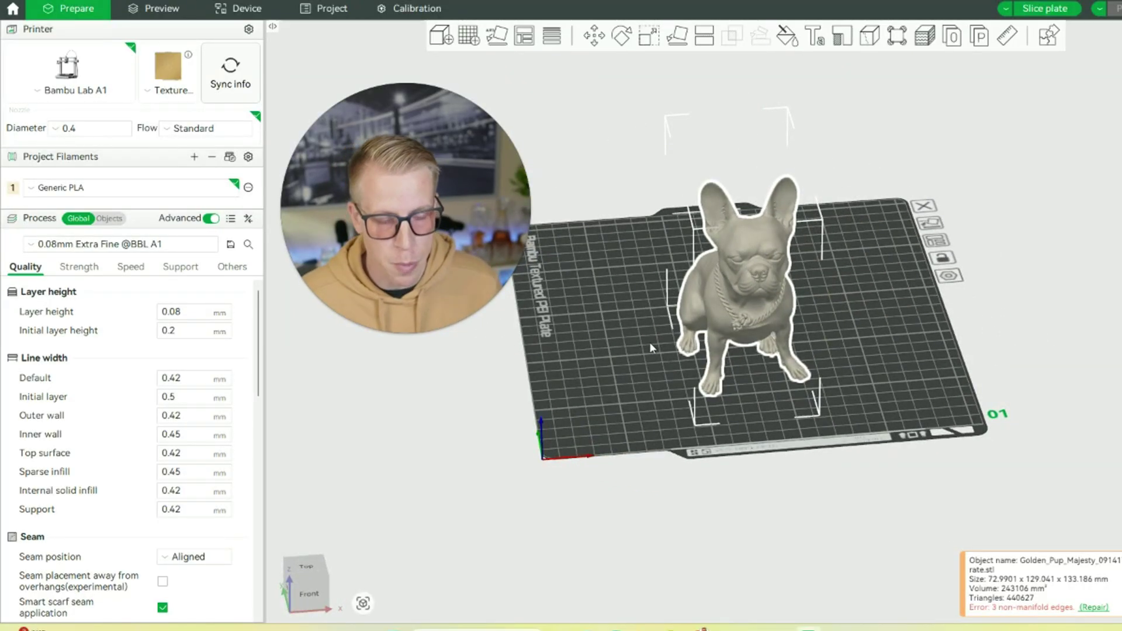
pyautogui.moveTo(650, 342); pyautogui.dragTo(637, 366)
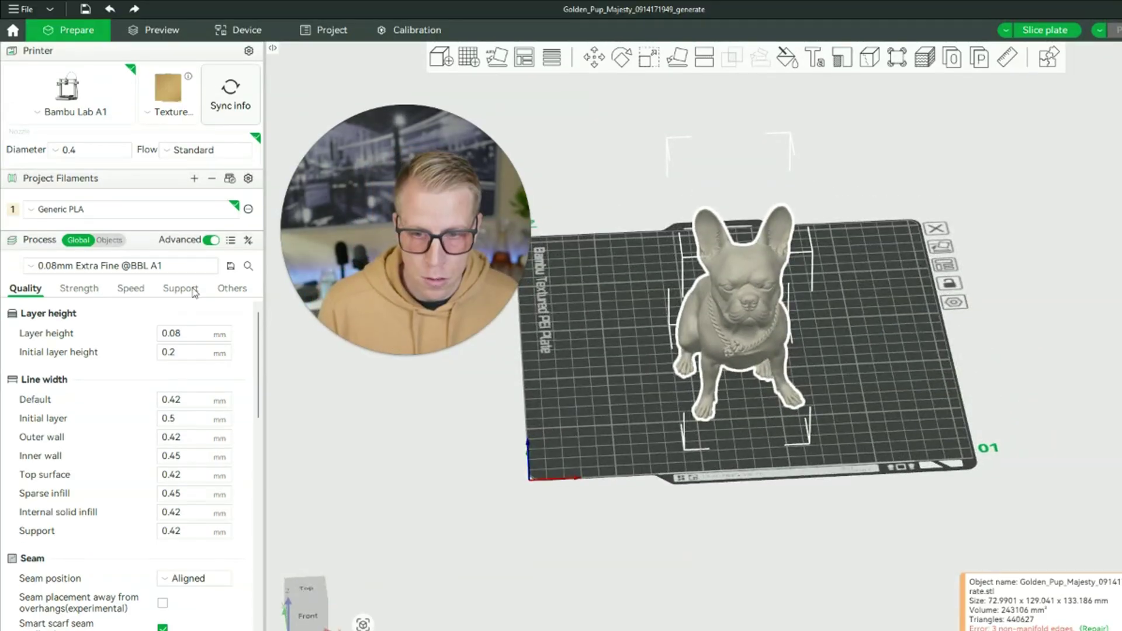
# Enable tree (auto) supports and slice the plate, previewing the dog from the front.
pyautogui.click(180, 289)
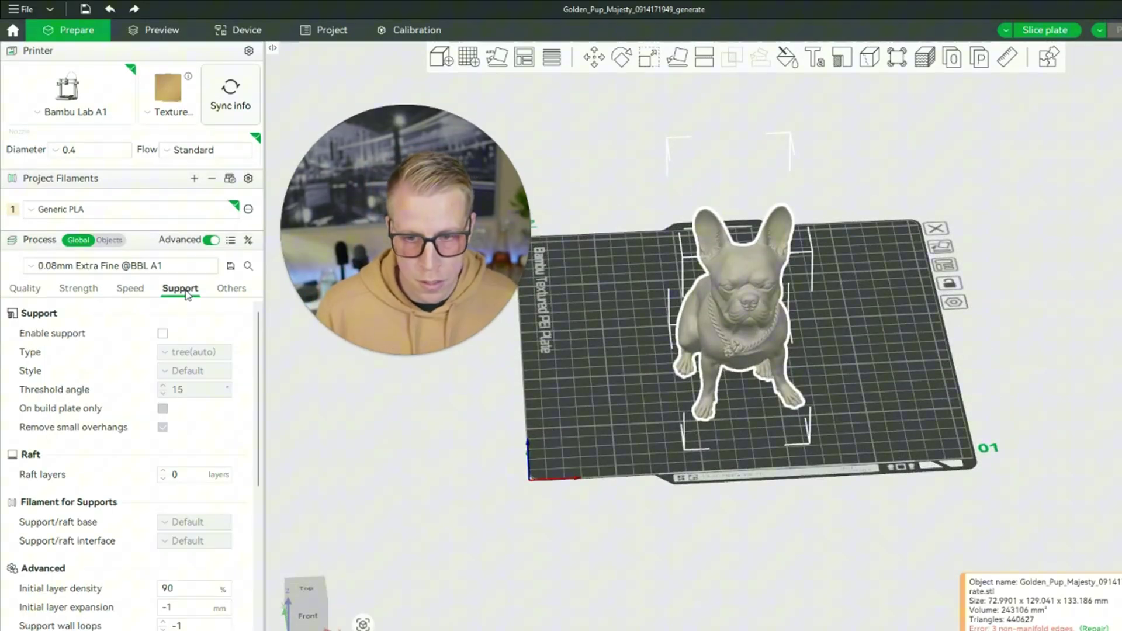
pyautogui.click(163, 335)
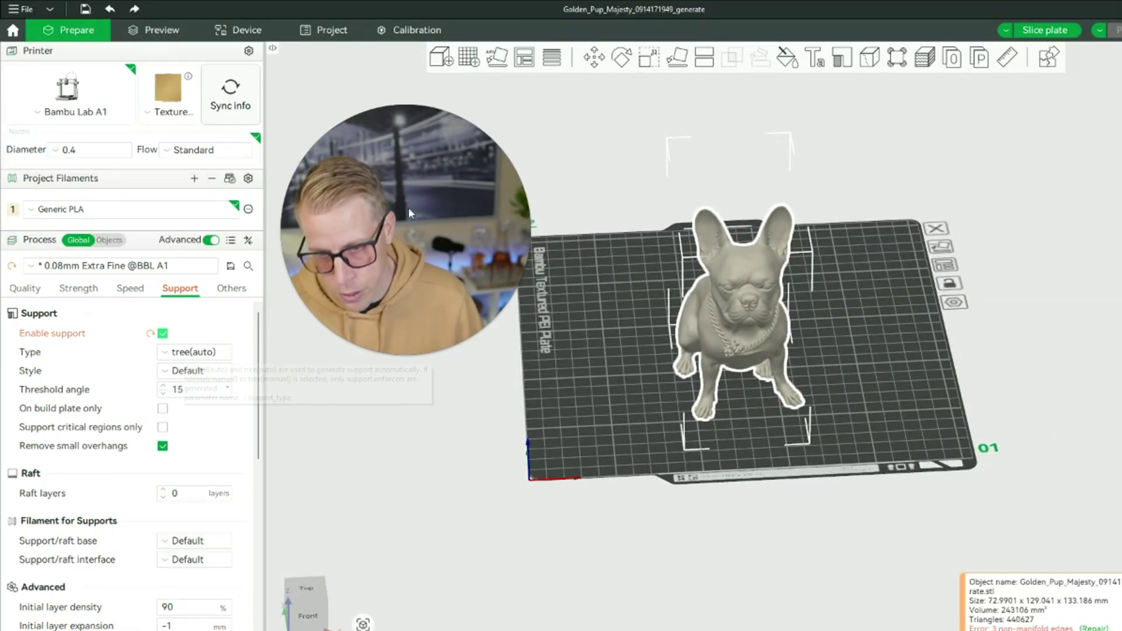
pyautogui.click(153, 29)
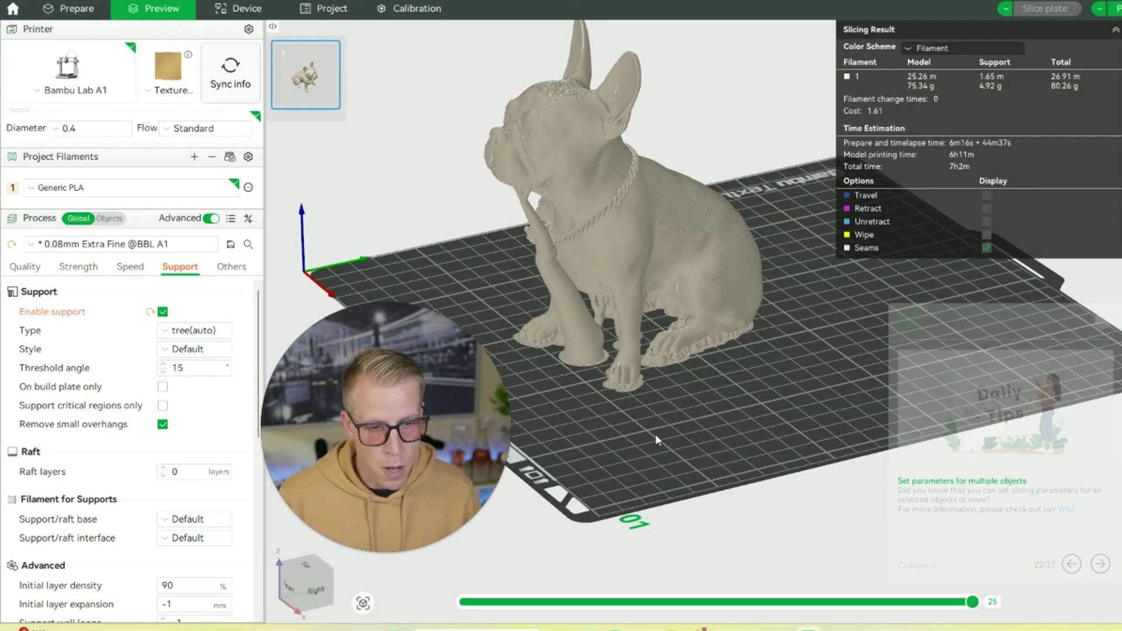
pyautogui.moveTo(655, 433)
pyautogui.mouseDown()
pyautogui.moveTo(706, 440)
pyautogui.moveTo(668, 440)
pyautogui.mouseUp()
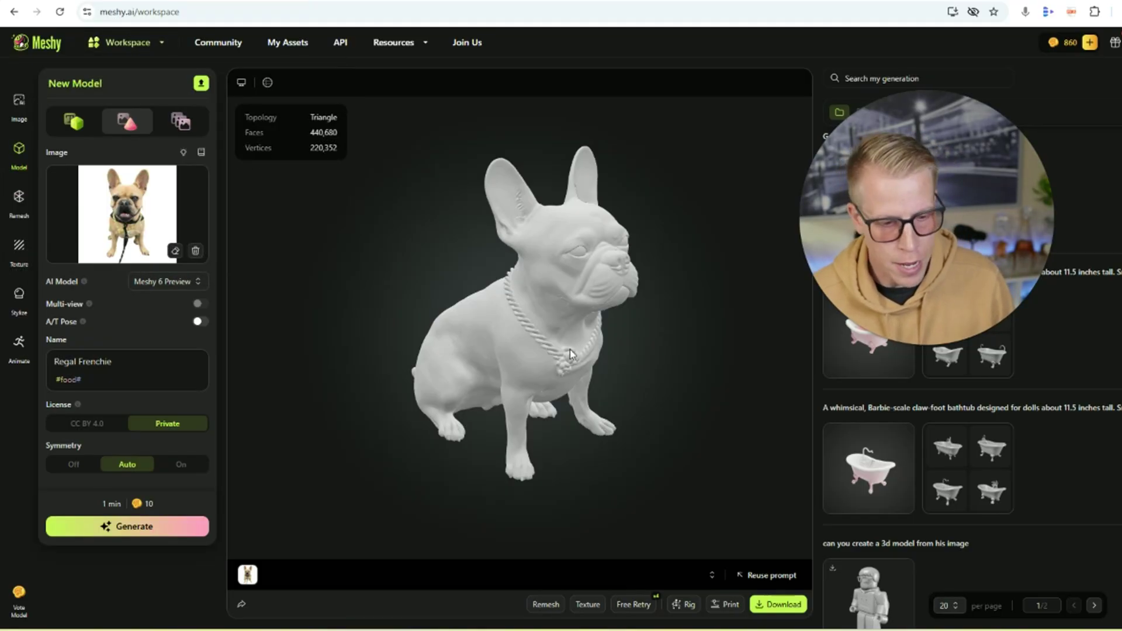
# Texture the grey Golden Pup Majesty model using the uploaded bulldog photo as image input.
pyautogui.moveTo(583, 322); pyautogui.dragTo(486, 324)
pyautogui.click(587, 605)
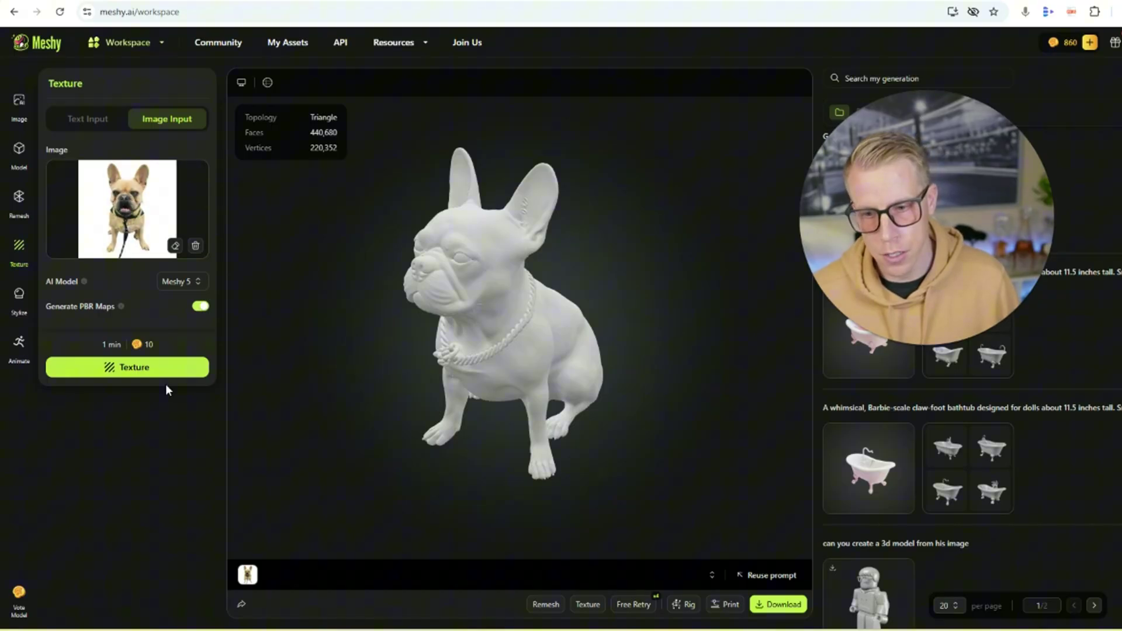
pyautogui.click(155, 369)
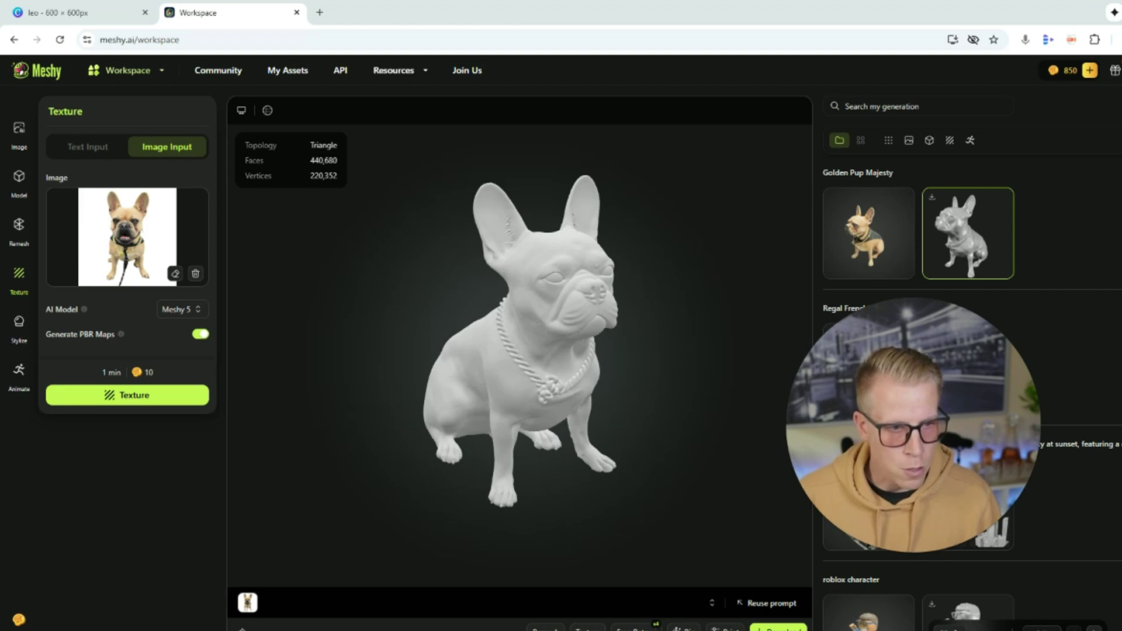
# Load the textured Golden Pup Majesty bulldog and orbit it to face forward.
pyautogui.click(864, 240)
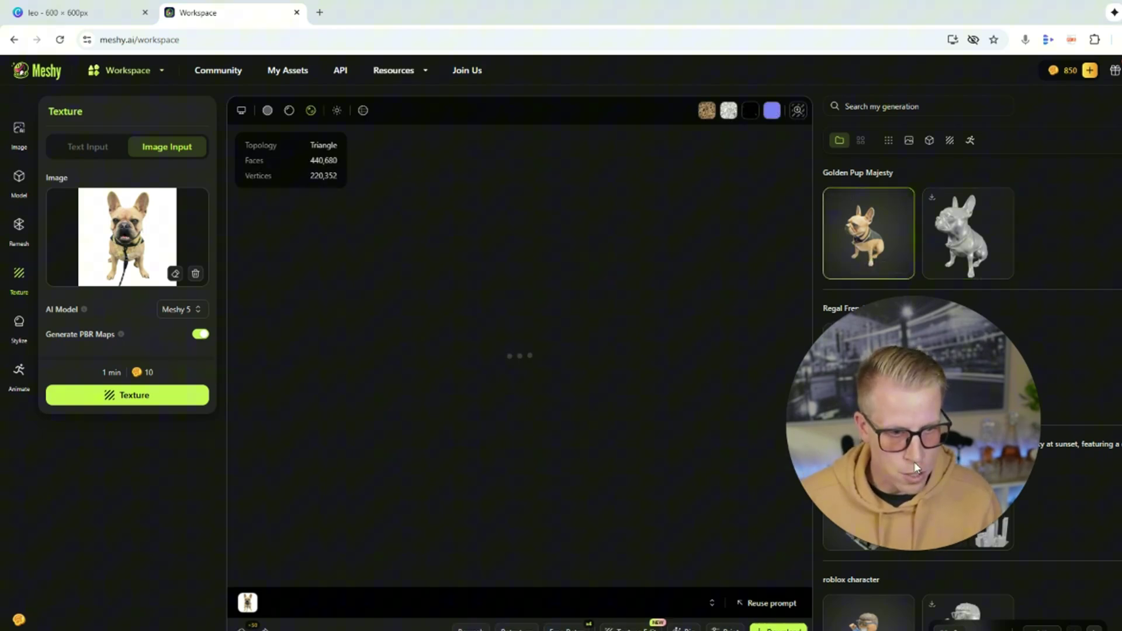
pyautogui.moveTo(575, 427)
pyautogui.mouseDown()
pyautogui.moveTo(719, 438)
pyautogui.moveTo(518, 416)
pyautogui.moveTo(472, 457)
pyautogui.moveTo(566, 446)
pyautogui.mouseUp()
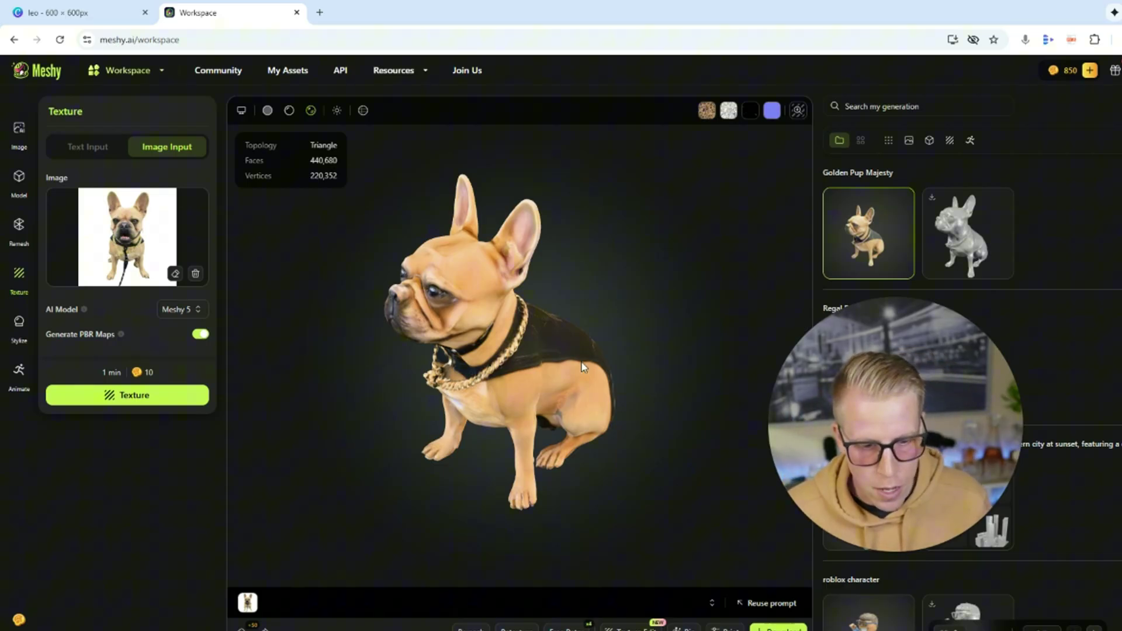
pyautogui.moveTo(489, 403); pyautogui.dragTo(556, 338)
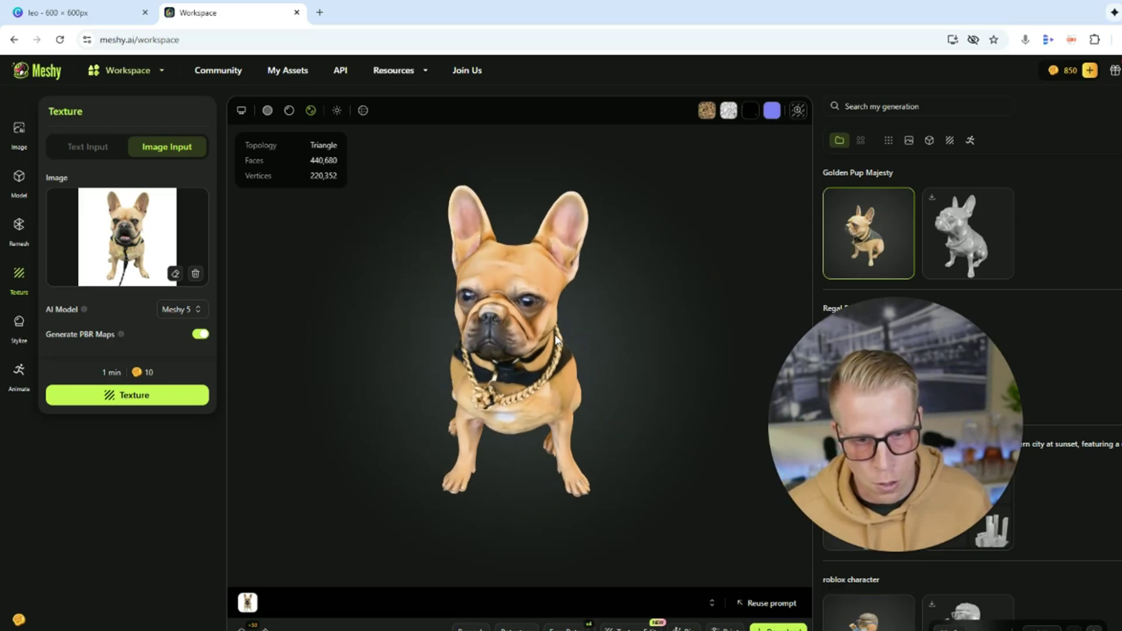
# Download the textured dog in stl format, then view the sliced Bambu preview from the front.
pyautogui.click(779, 628)
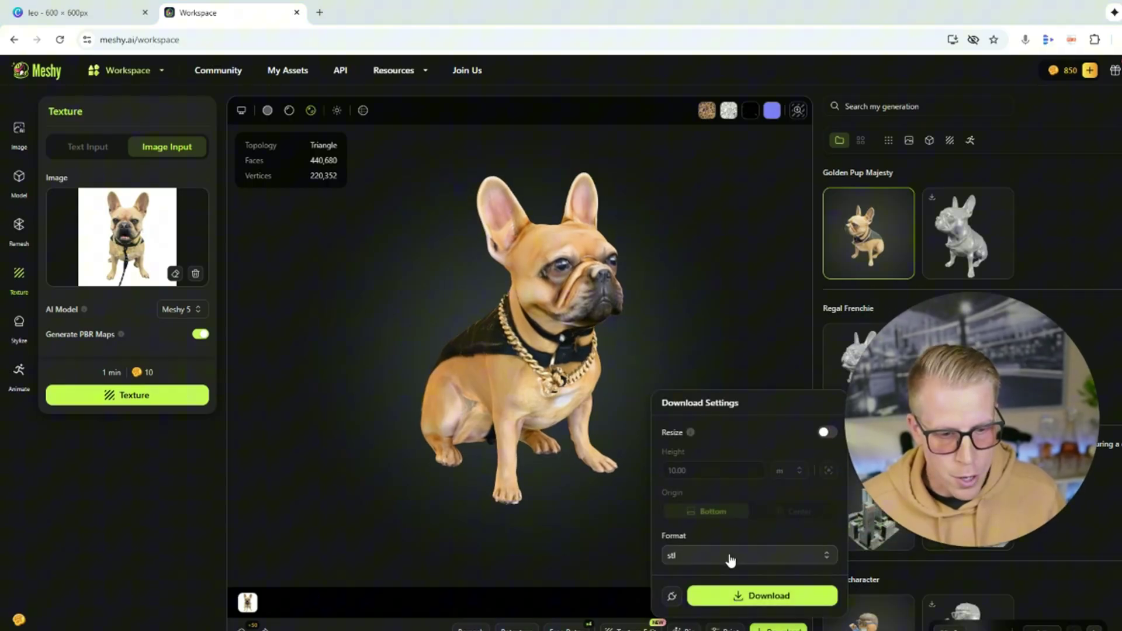
pyautogui.click(729, 557)
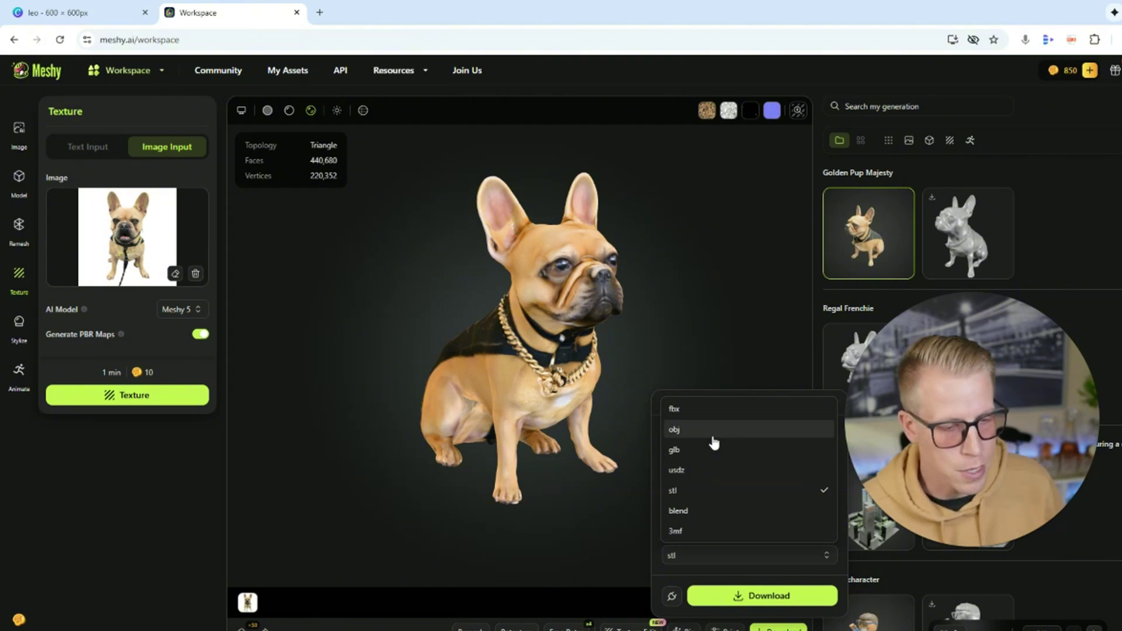
pyautogui.click(721, 374)
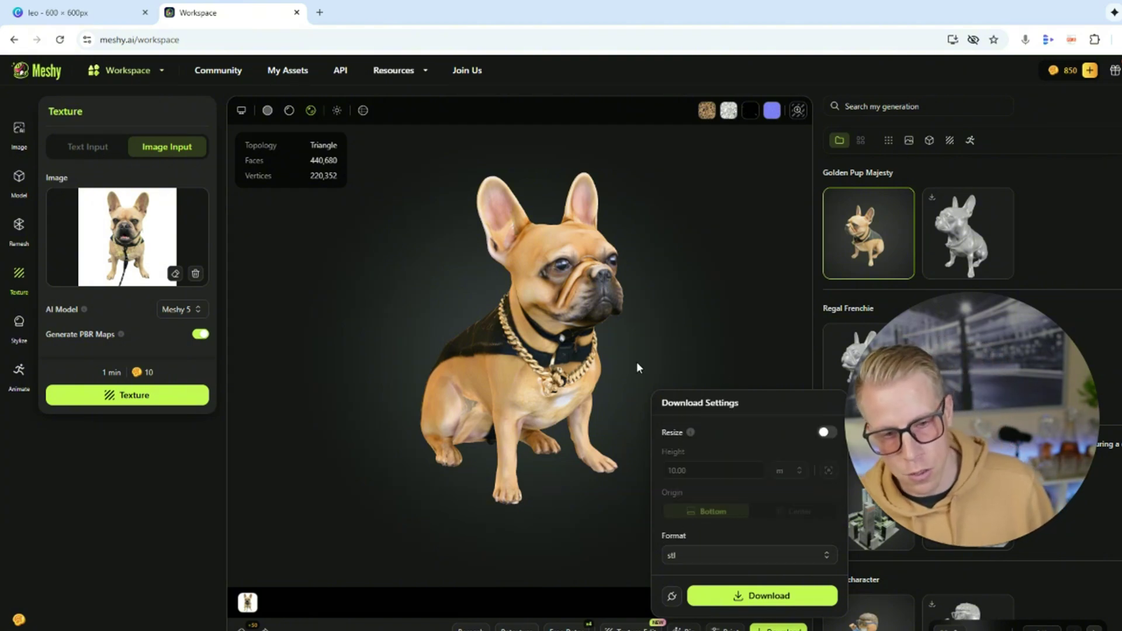
pyautogui.click(551, 491)
pyautogui.moveTo(526, 450)
pyautogui.mouseDown()
pyautogui.moveTo(450, 407)
pyautogui.moveTo(405, 398)
pyautogui.moveTo(530, 439)
pyautogui.mouseUp()
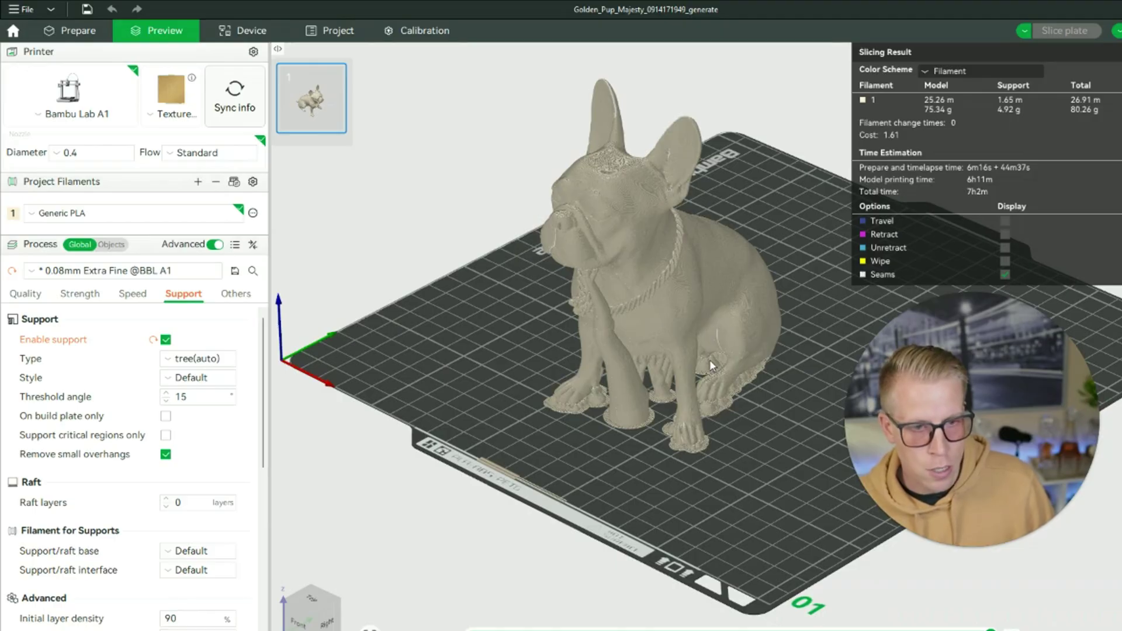
pyautogui.moveTo(710, 359); pyautogui.dragTo(745, 501)
# Select the dog on the Prepare plate for colour painting and set filament 2 to black.
pyautogui.click(73, 31)
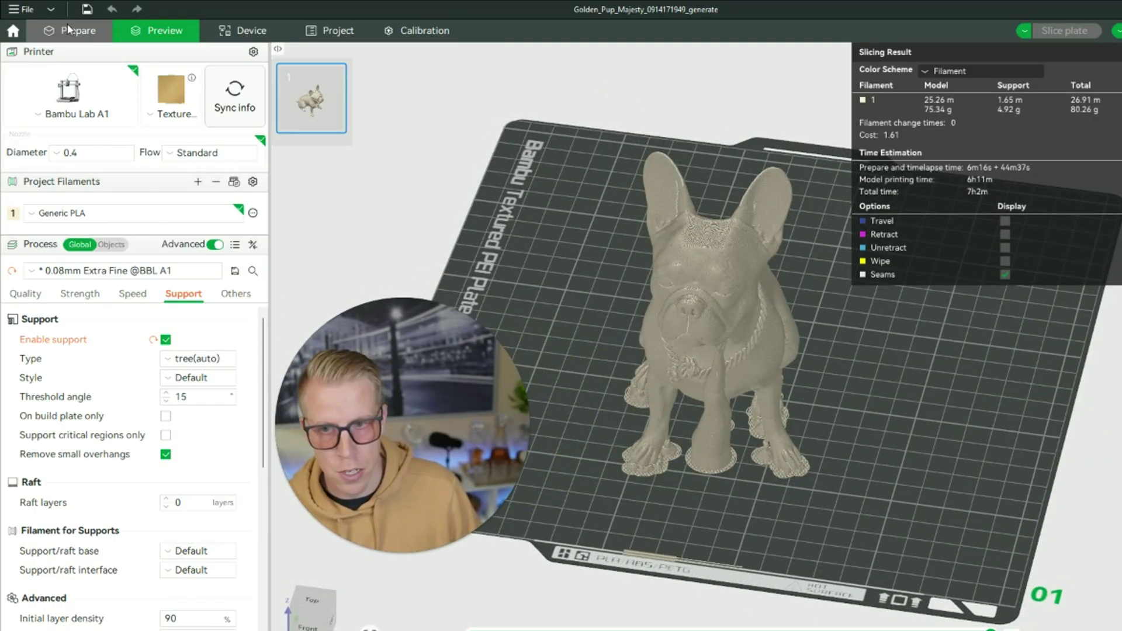
pyautogui.click(882, 452)
pyautogui.click(760, 300)
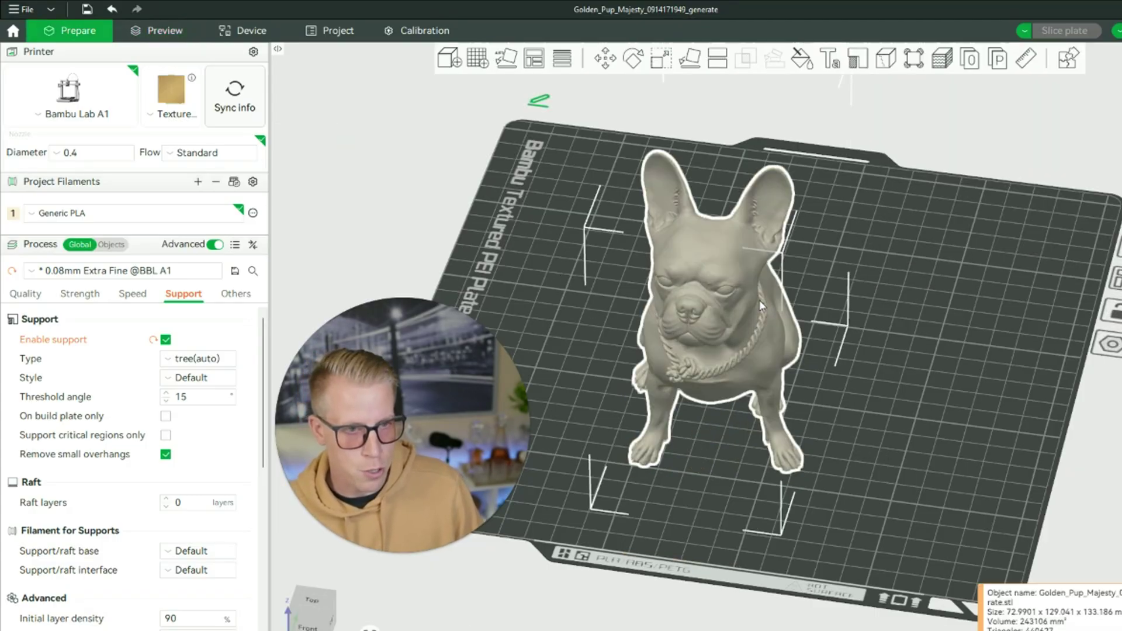
pyautogui.click(801, 58)
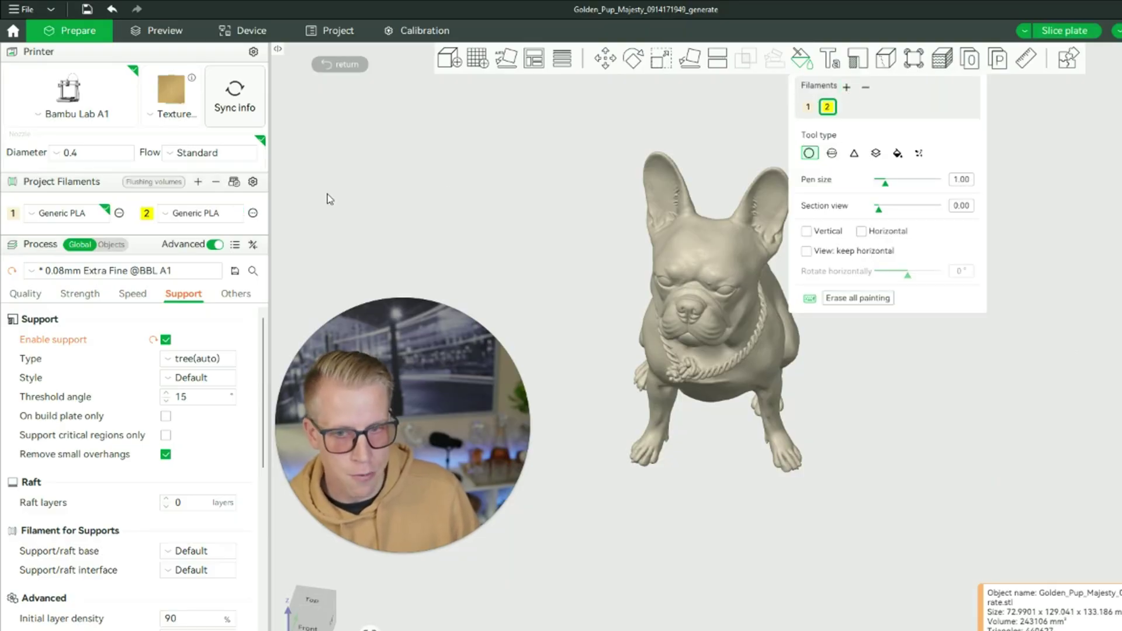
pyautogui.click(146, 213)
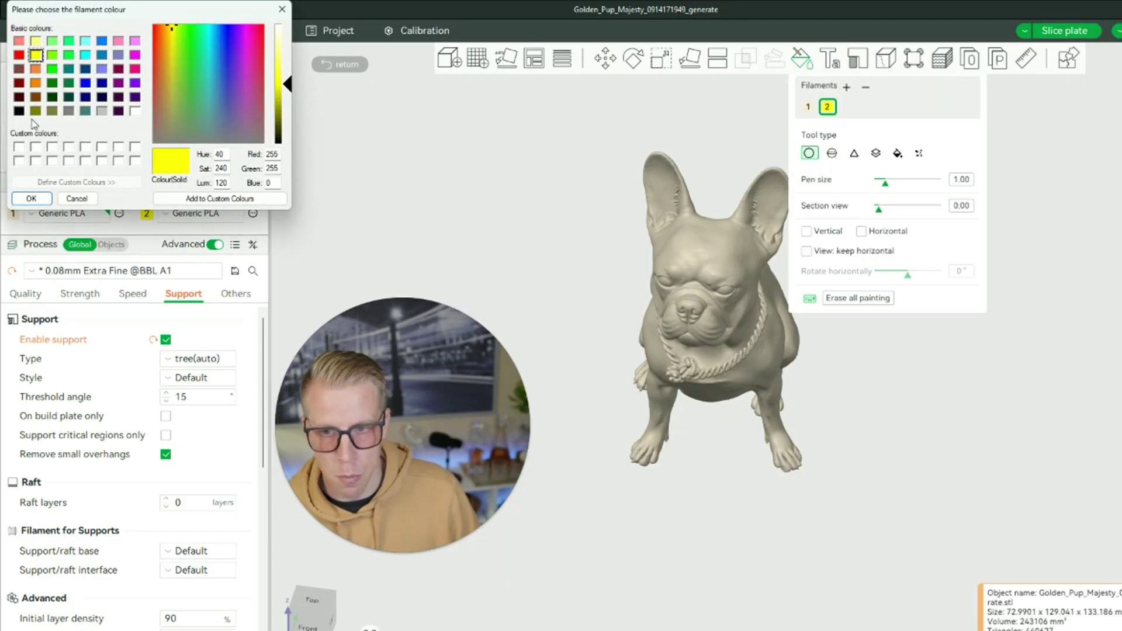
pyautogui.click(32, 199)
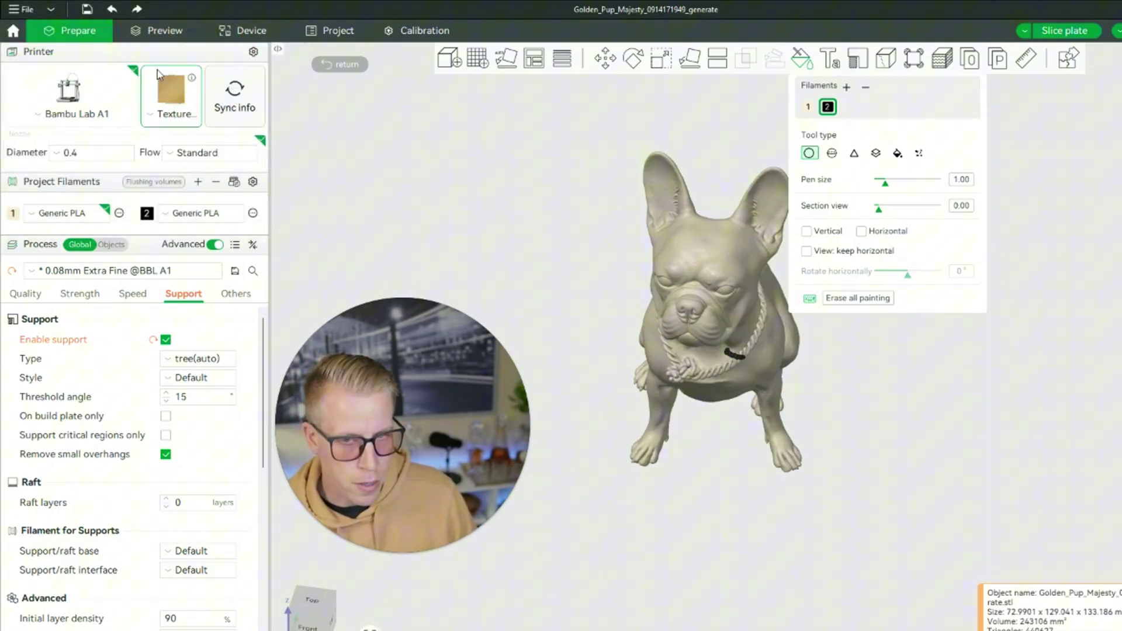
# Paint the dog's eyes black with filament 2, then switch to the Fill tool.
pyautogui.scroll(5, 861, 443)
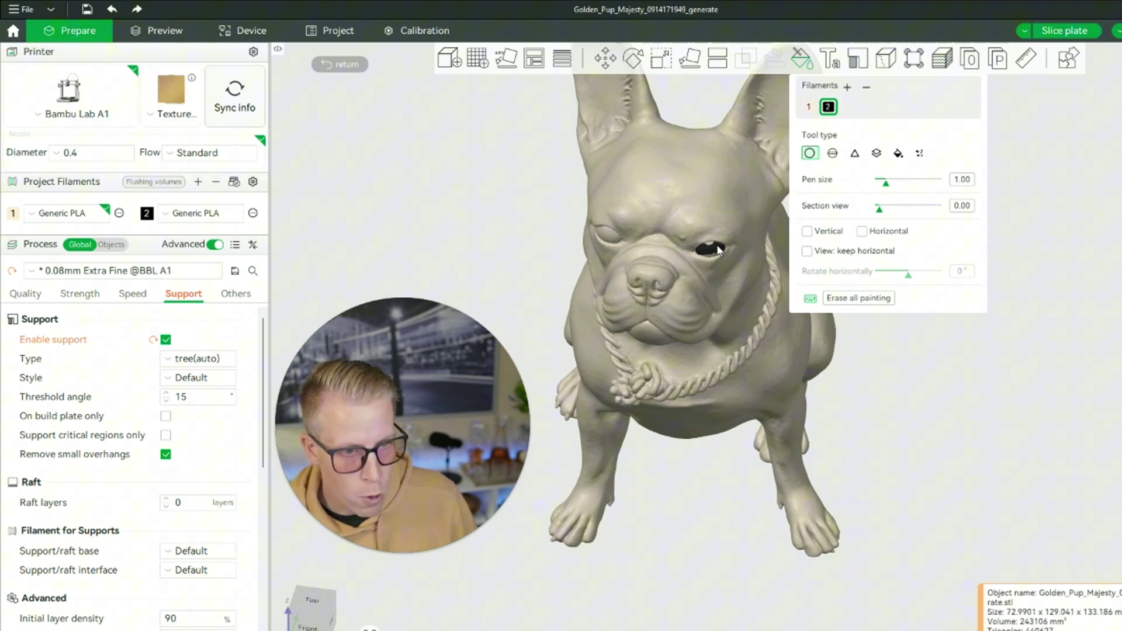
pyautogui.moveTo(721, 248); pyautogui.dragTo(709, 251)
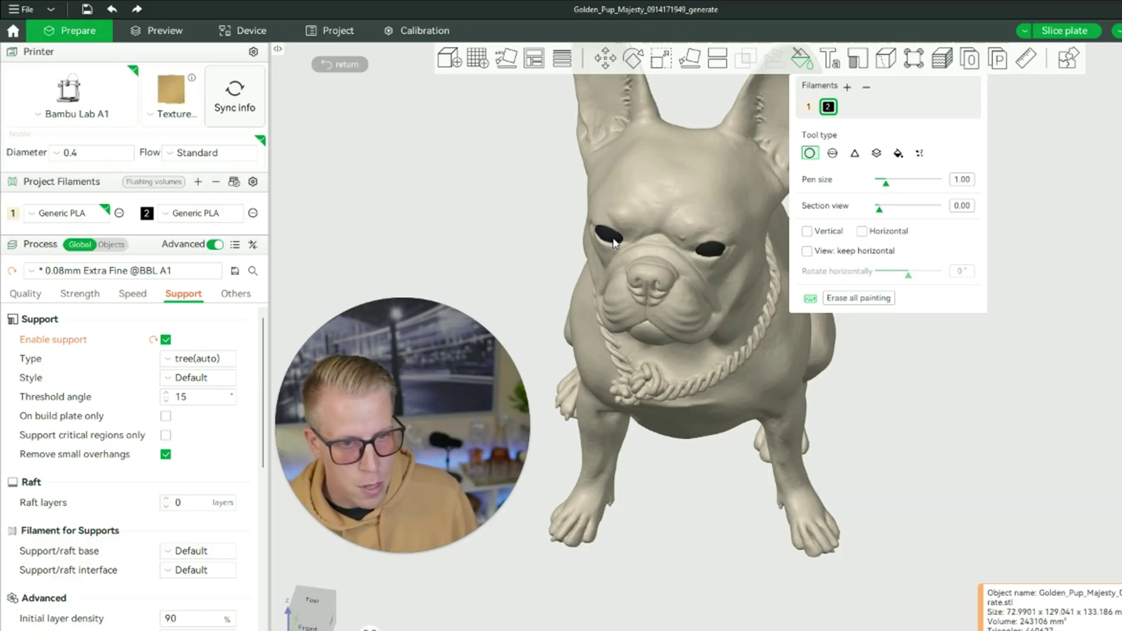
pyautogui.click(897, 155)
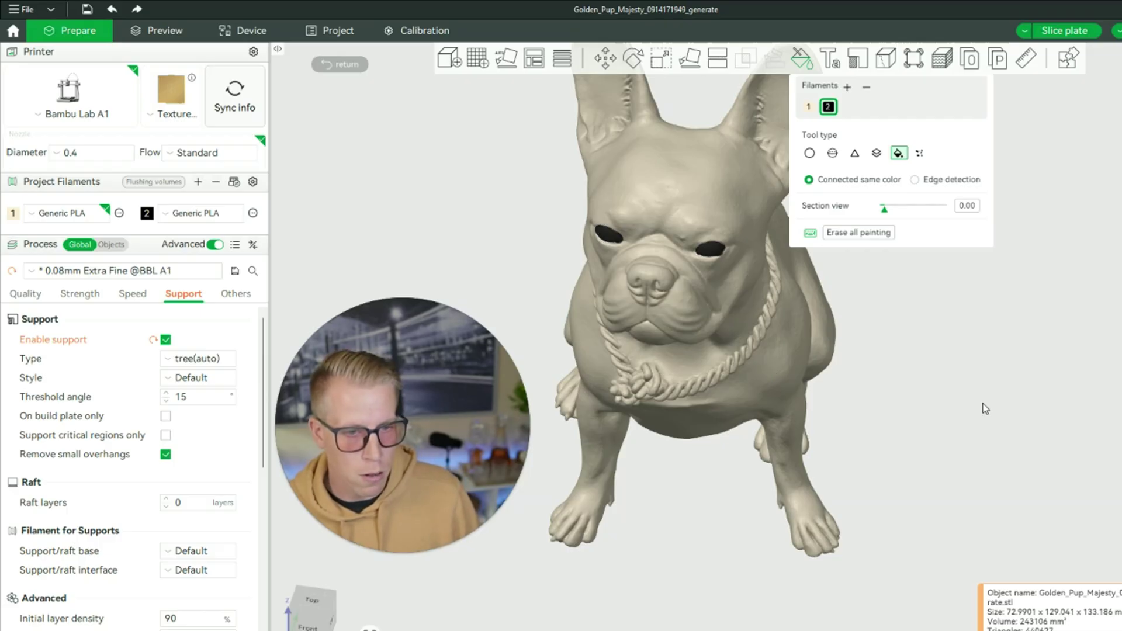
# Reopen colour painting, add a third filament and open its colour chooser.
pyautogui.click(804, 63)
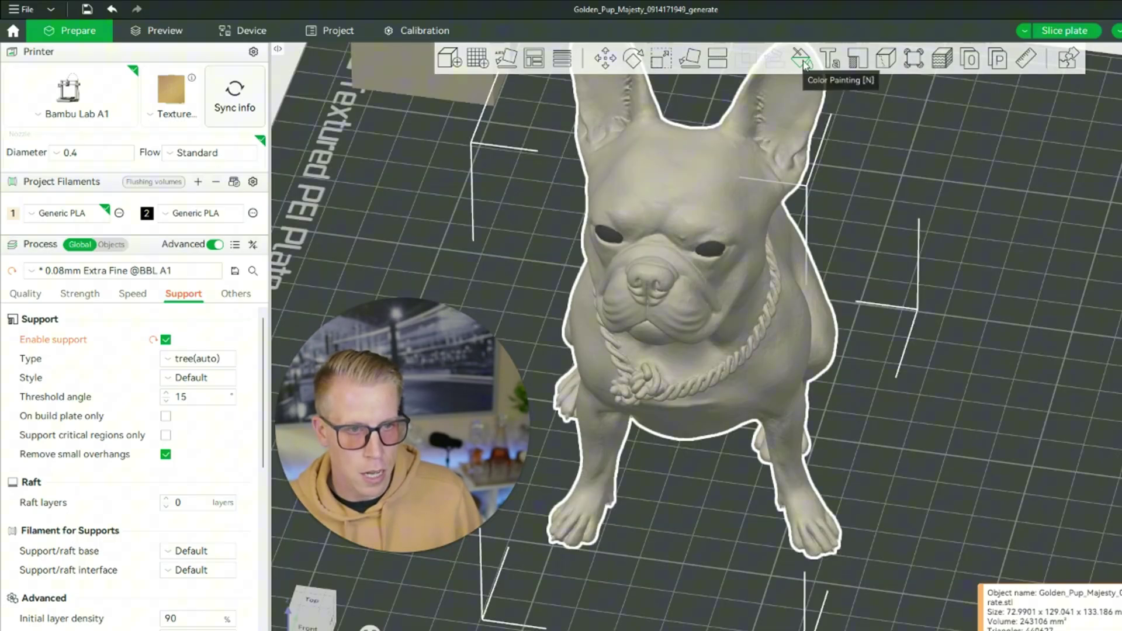
pyautogui.moveTo(906, 394); pyautogui.dragTo(907, 386)
pyautogui.scroll(3, 904, 440)
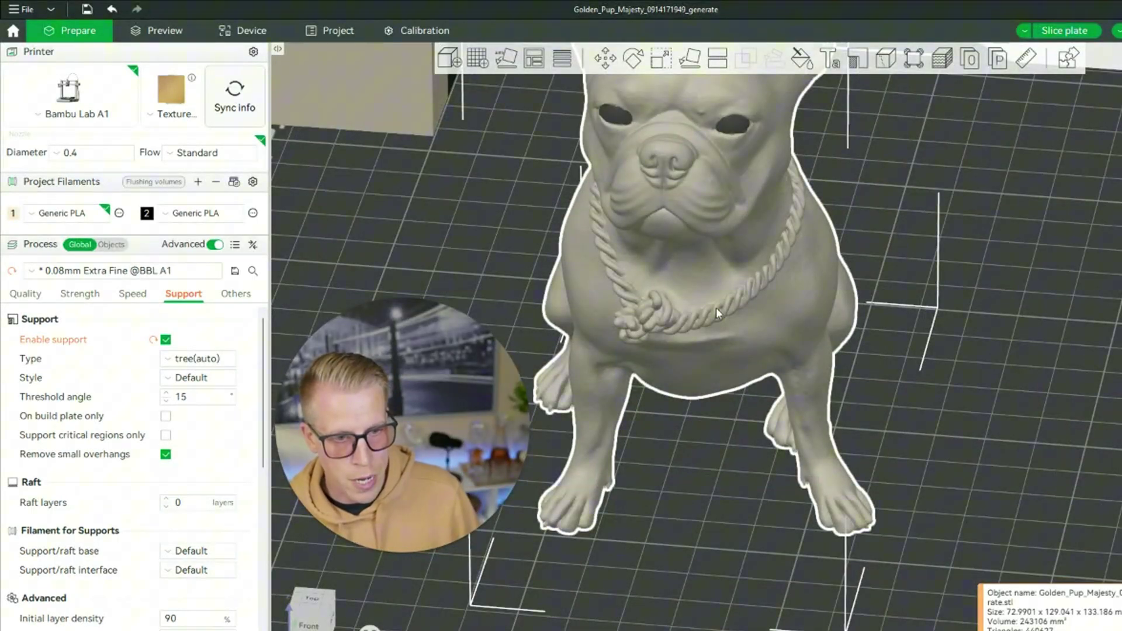
pyautogui.click(805, 62)
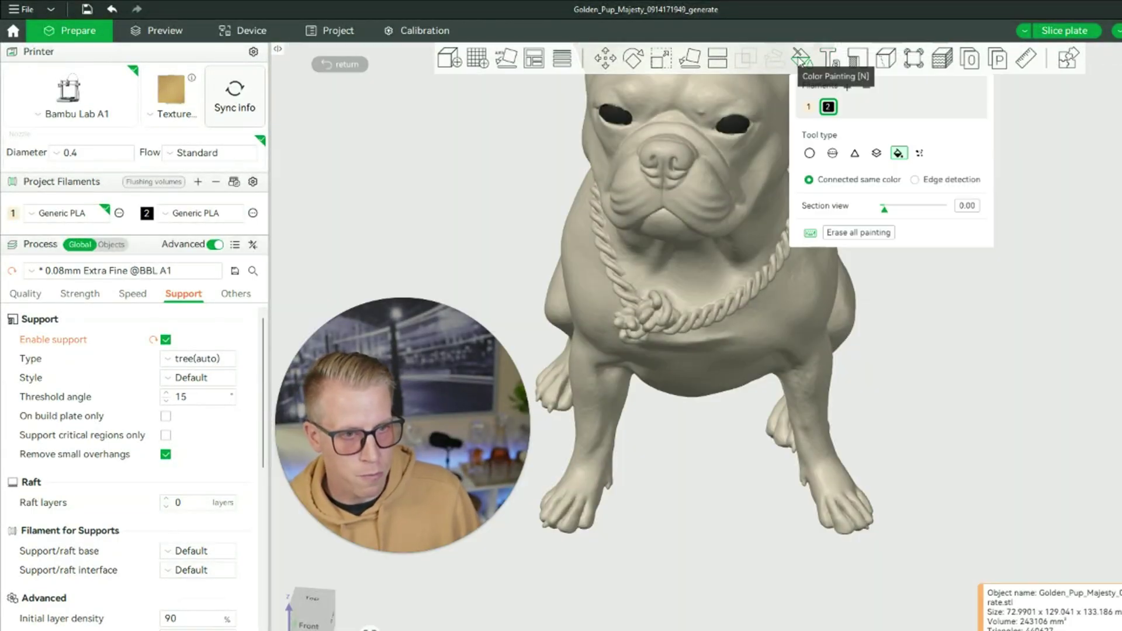
pyautogui.click(848, 88)
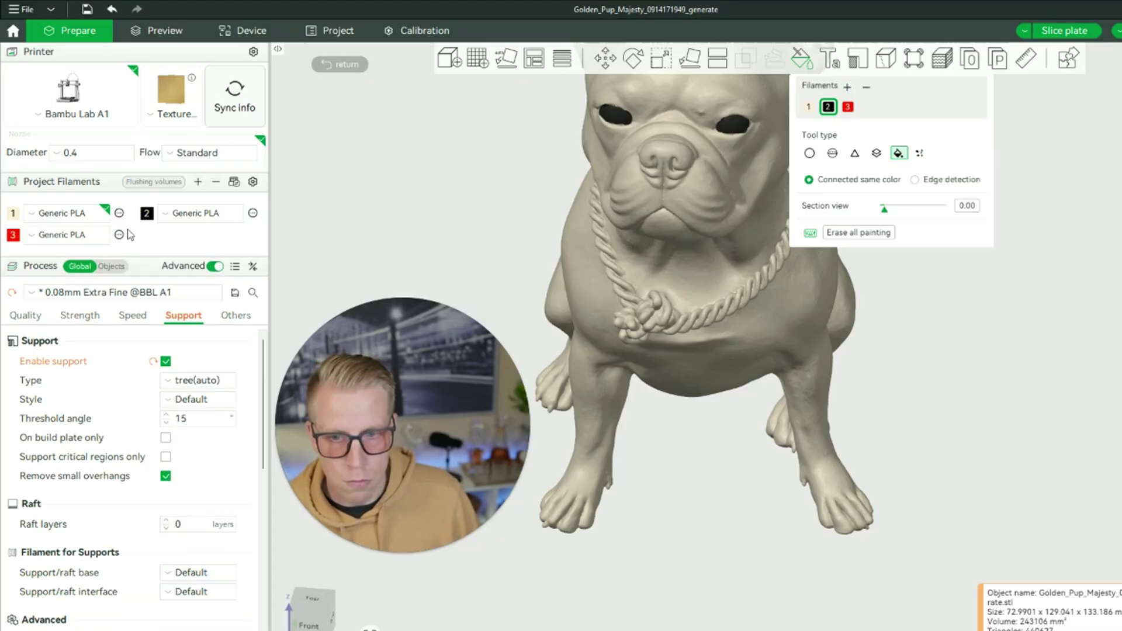
pyautogui.click(12, 236)
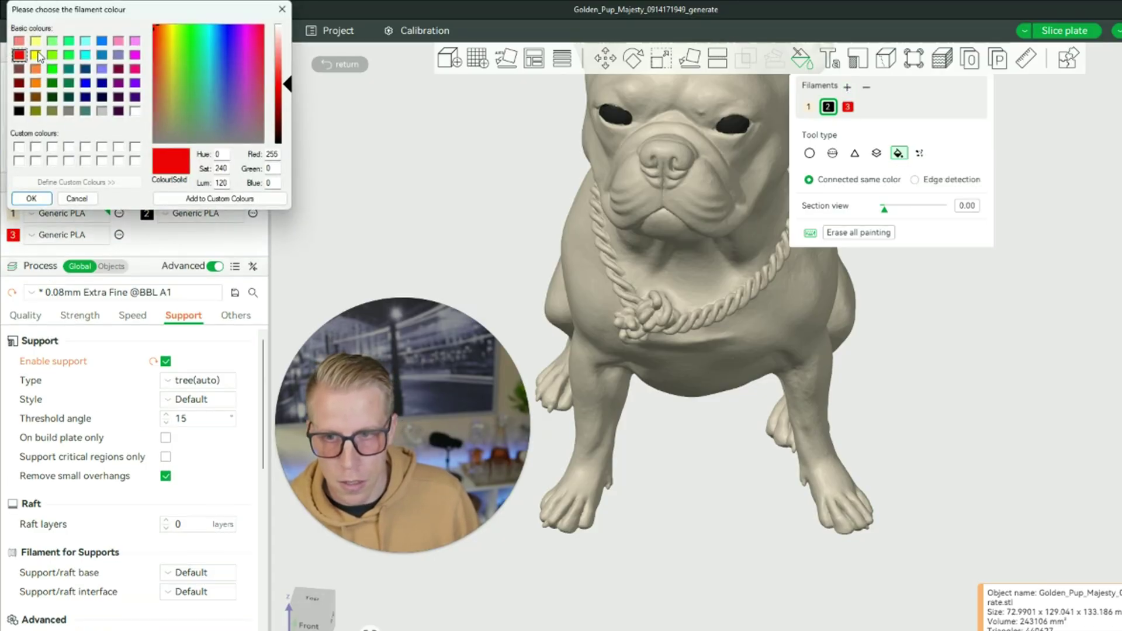
# Set filament 3's colour to yellow.
pyautogui.click(30, 199)
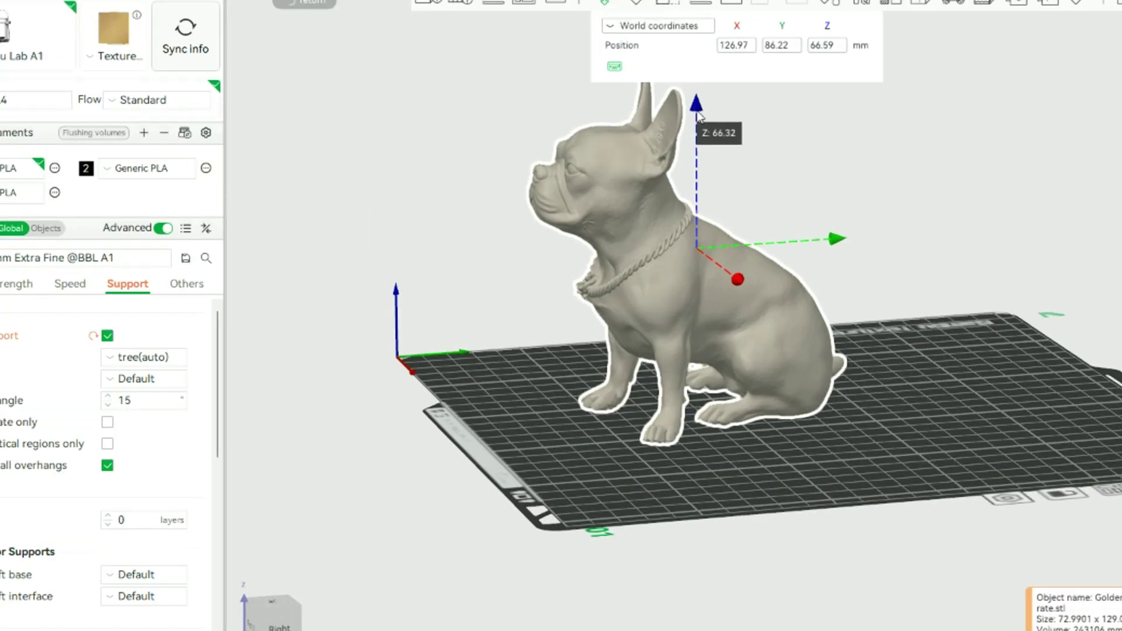
# Lower the dog along the Z axis to about 62.10 mm.
pyautogui.moveTo(698, 116); pyautogui.dragTo(699, 128)
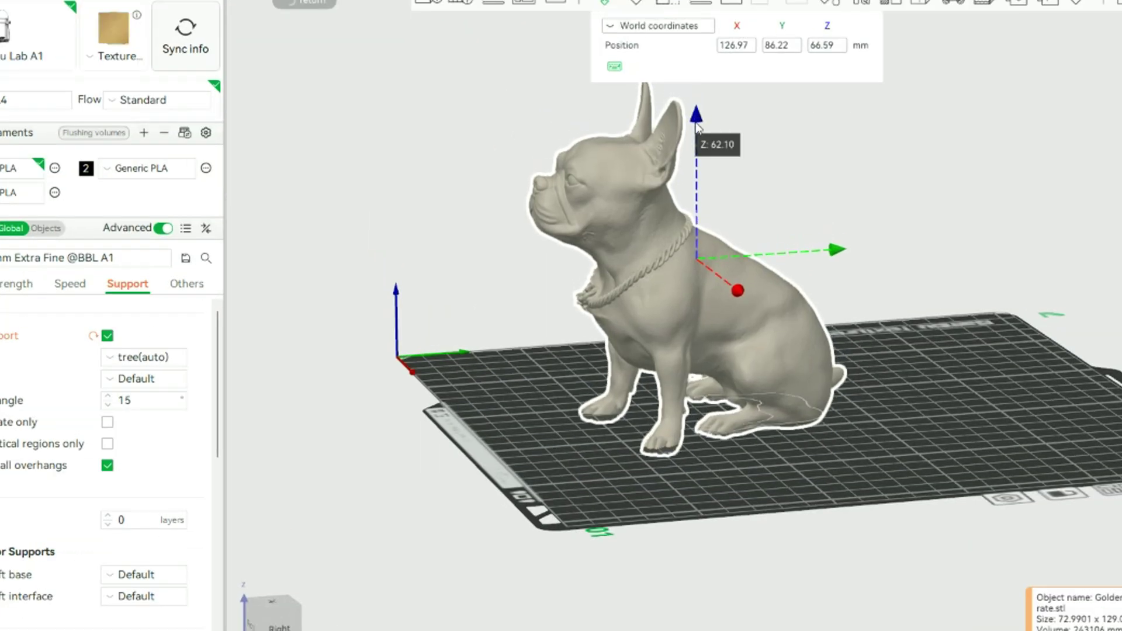